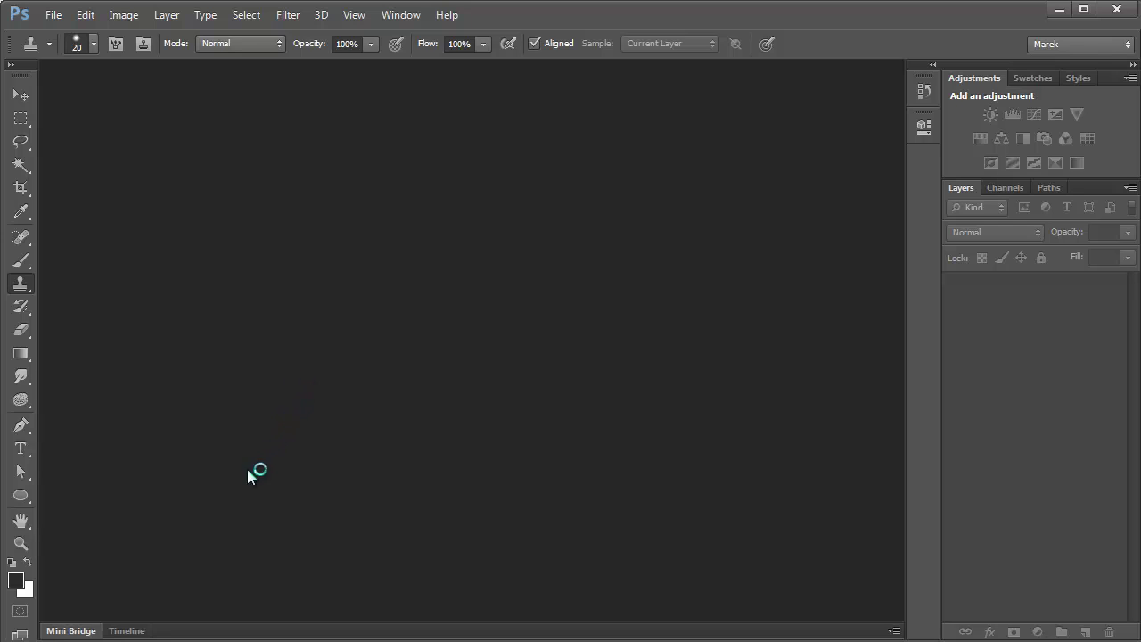
Show the Timeline panel from the bottom dock and drag its top edge up to make it taller
left_click(126, 631)
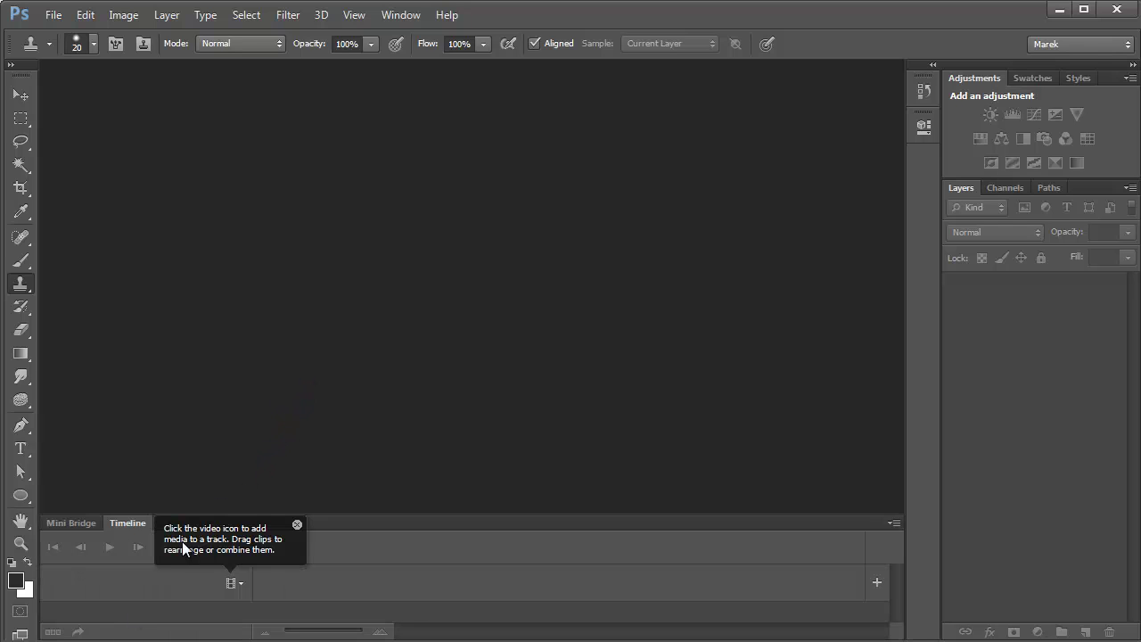
left_click_drag(400, 515, 435, 337)
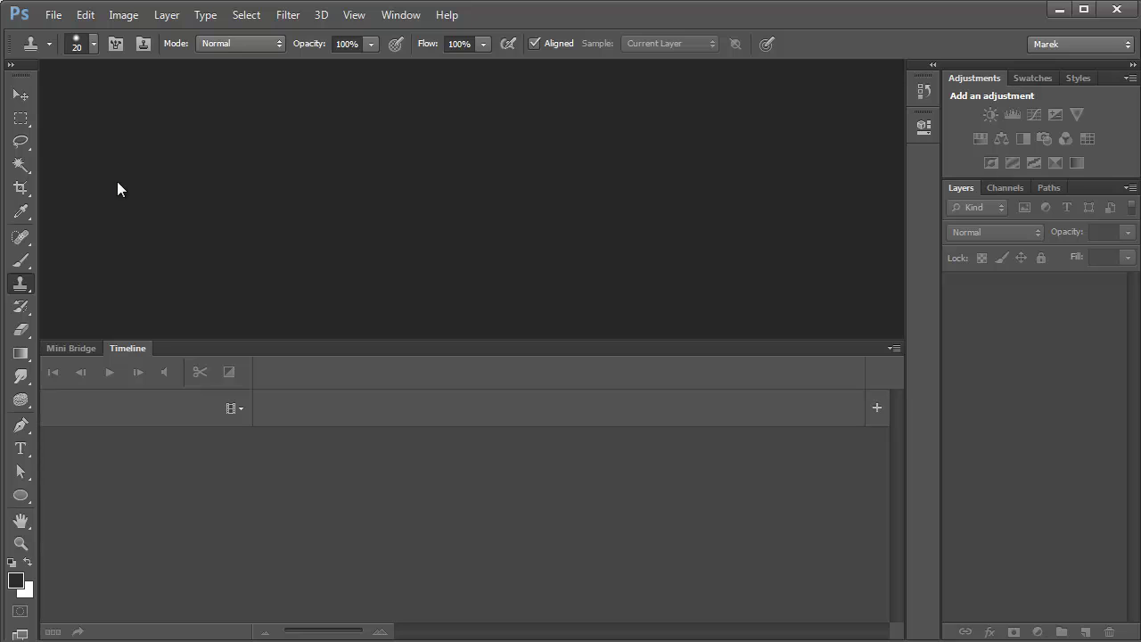
Start a new document with File > New, then open an Explorer window on the user folder
left_click(51, 16)
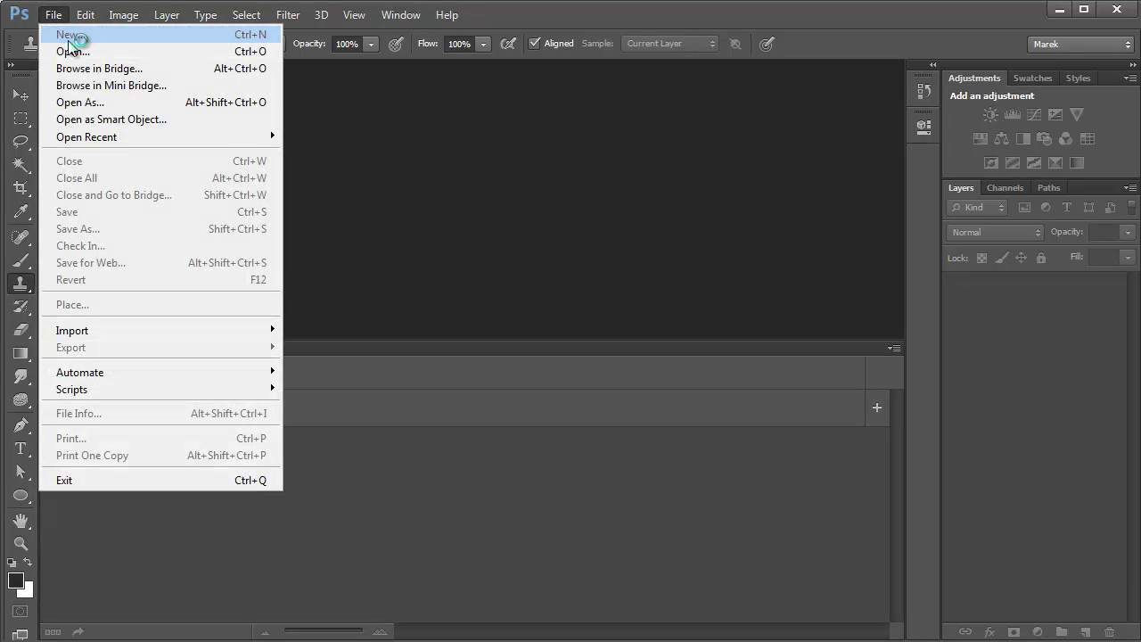
left_click(70, 36)
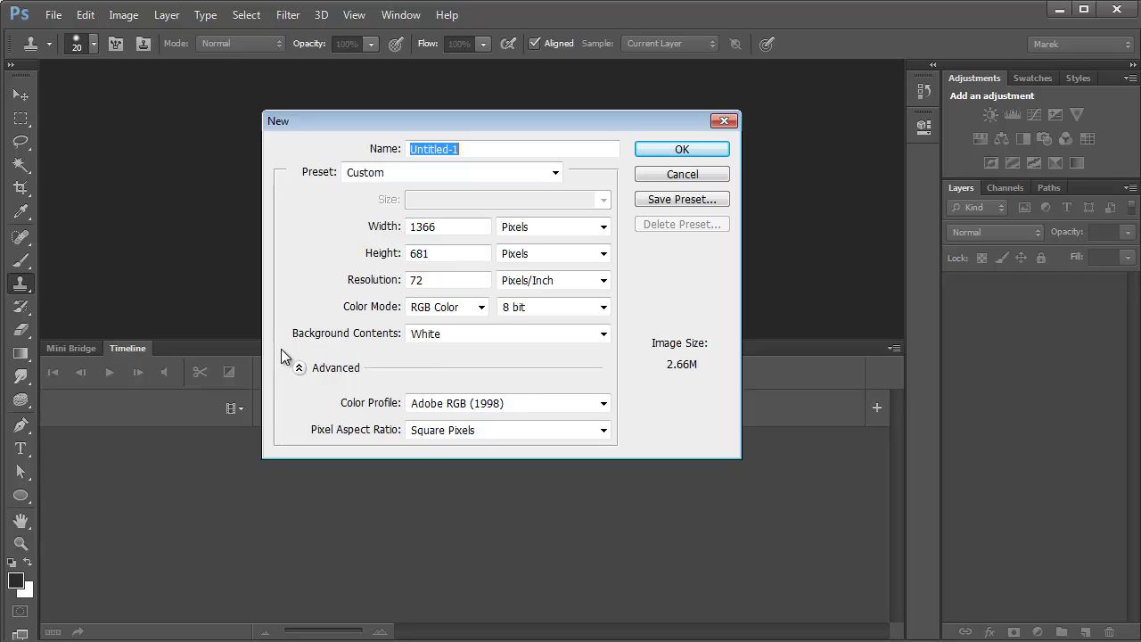
key("super")
left_click(267, 277)
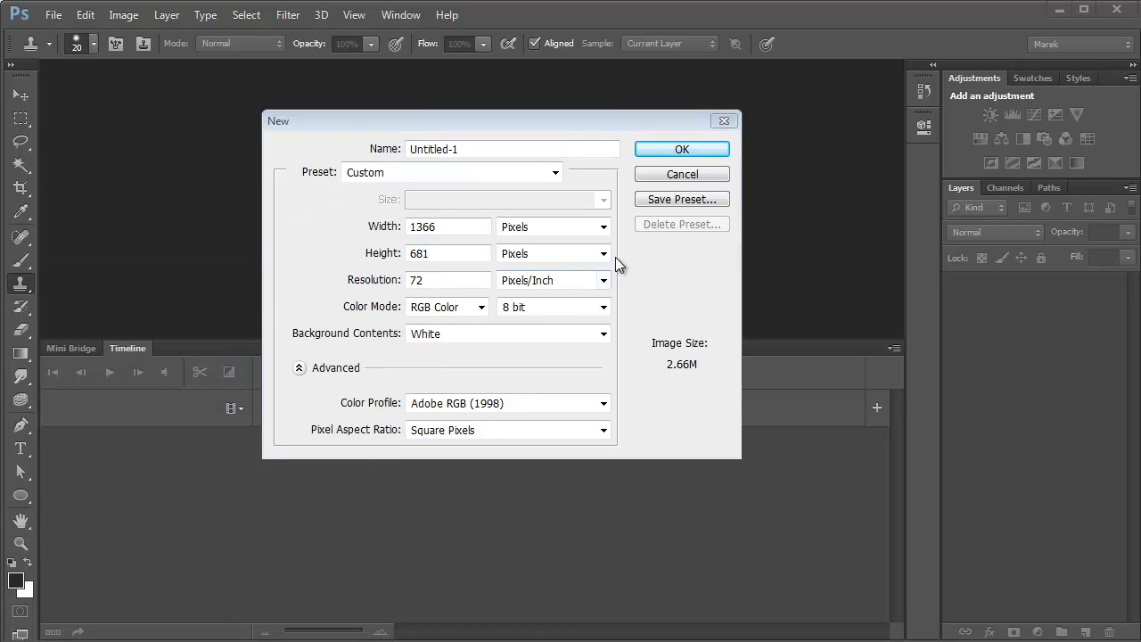
Browse to Desktop > Alps and select Malta_001 to confirm it is a 1000 x 667 JPEG
left_click(424, 212)
double_click(424, 212)
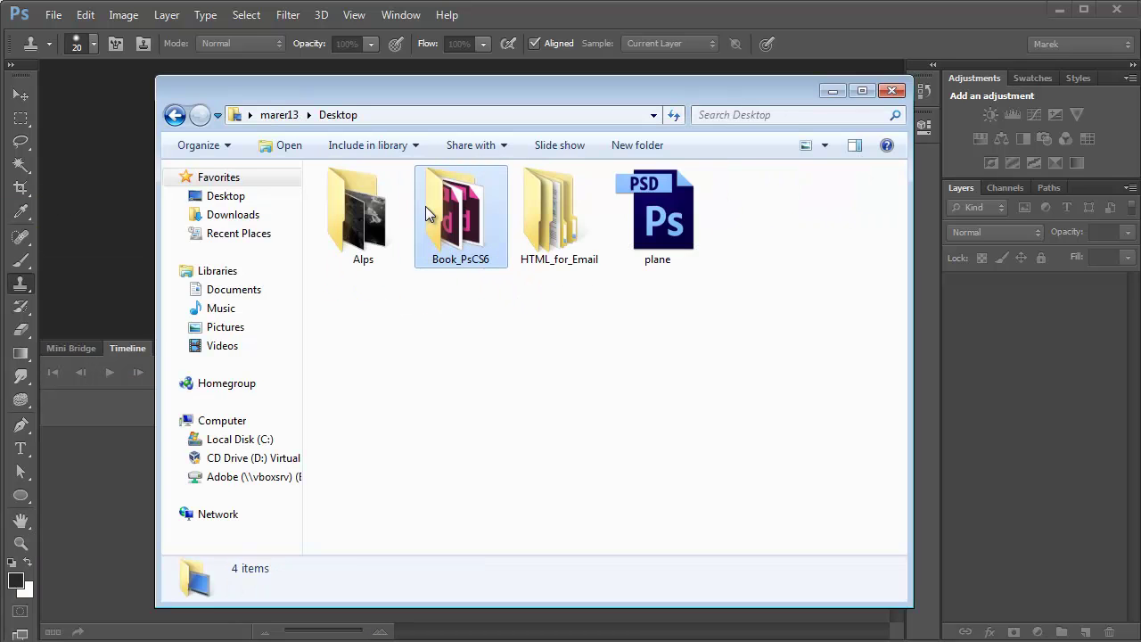
left_click(425, 206)
double_click(376, 232)
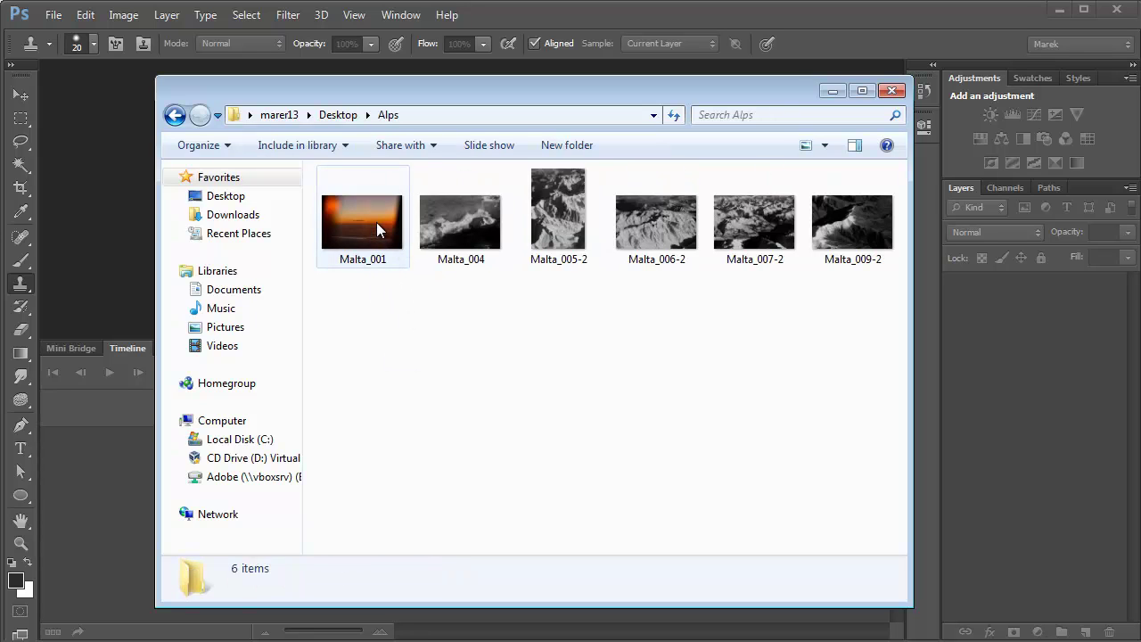
left_click(336, 233)
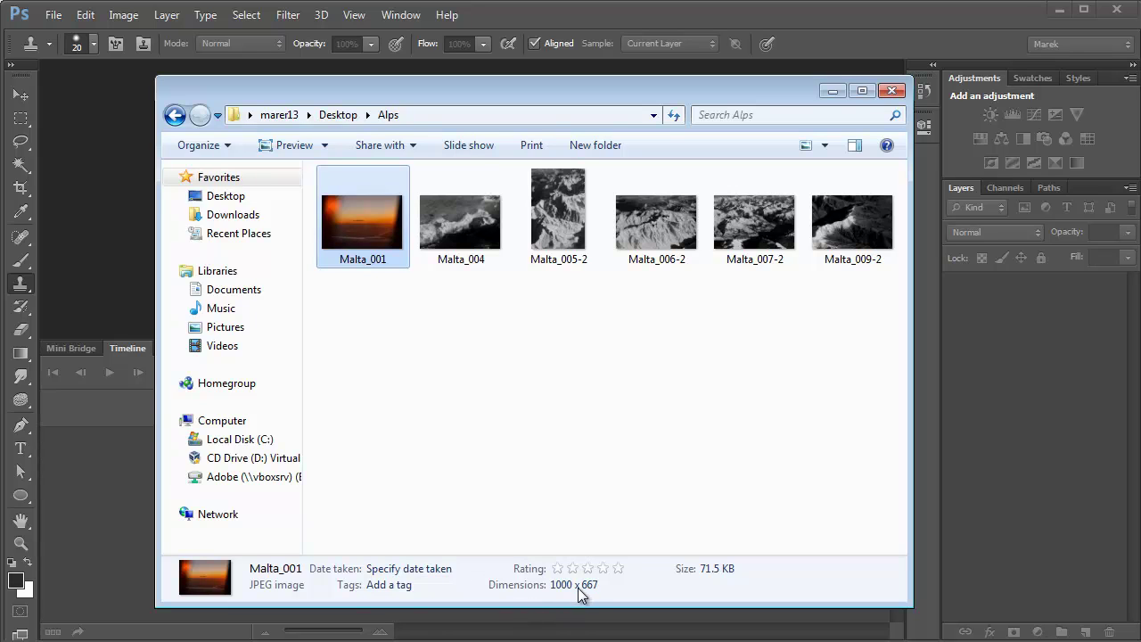
Create a white document 1000 pixels wide and 667 pixels high
key("ctrl+n")
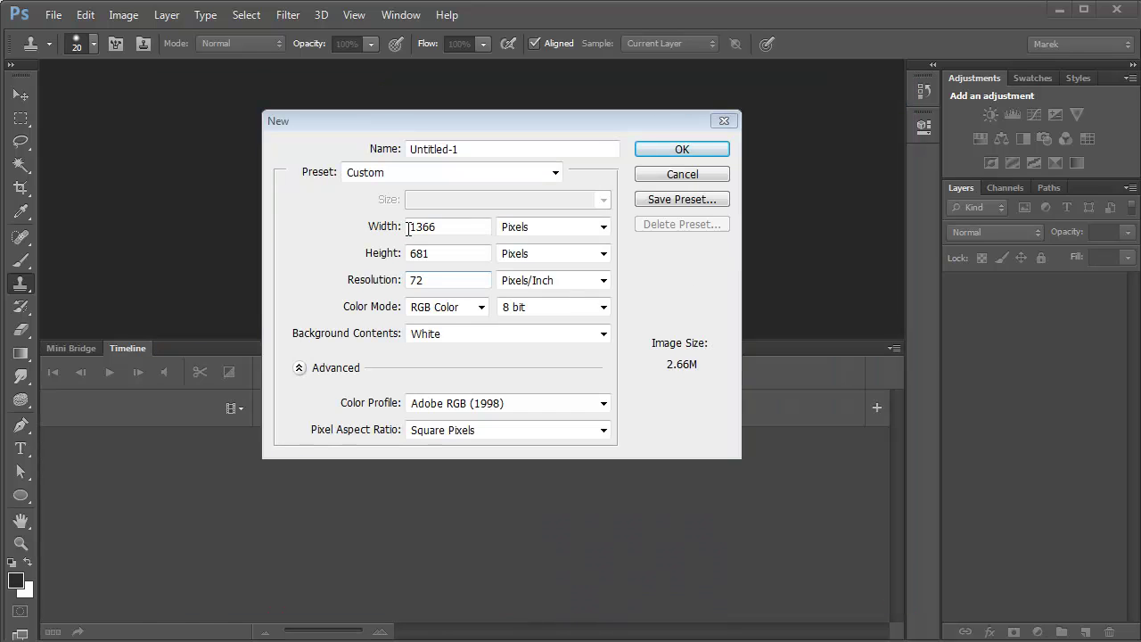
key("Tab")
key("Tab")
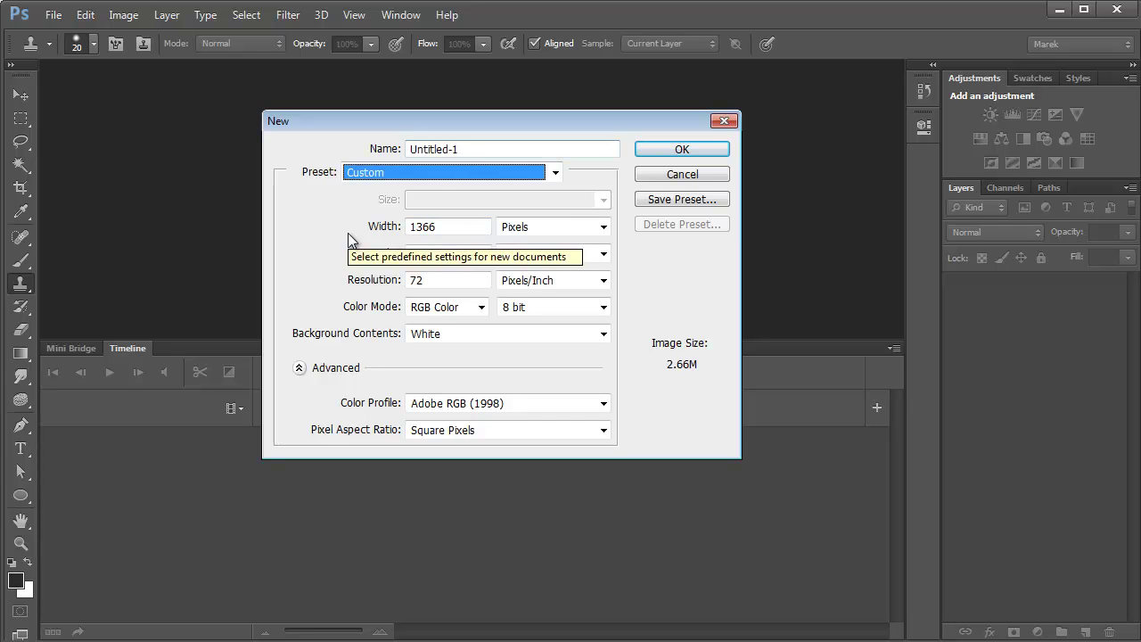
type("1000")
key("Tab")
key("Tab")
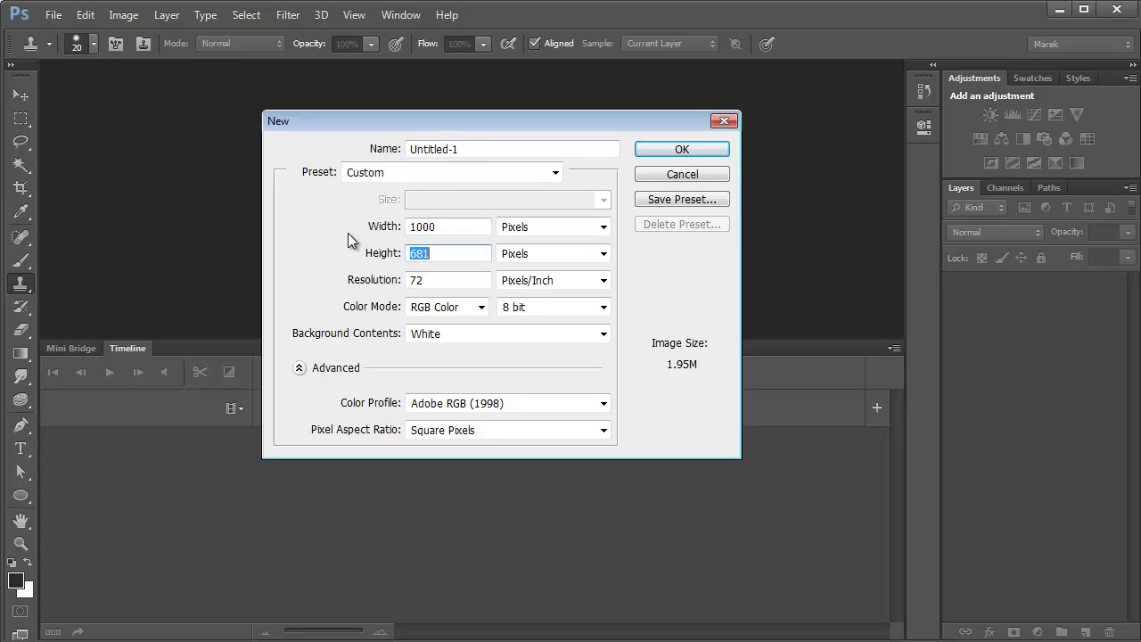
type("667")
left_click(676, 151)
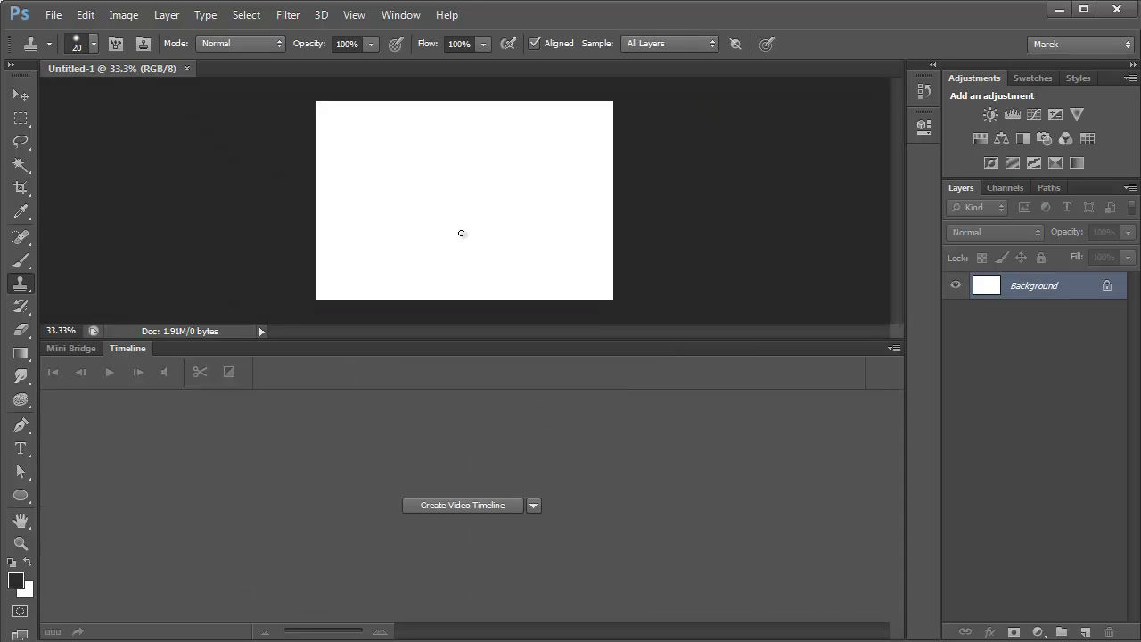
Fill the Untitled-1 canvas with solid Black using Edit > Fill
left_click(85, 15)
left_click(153, 269)
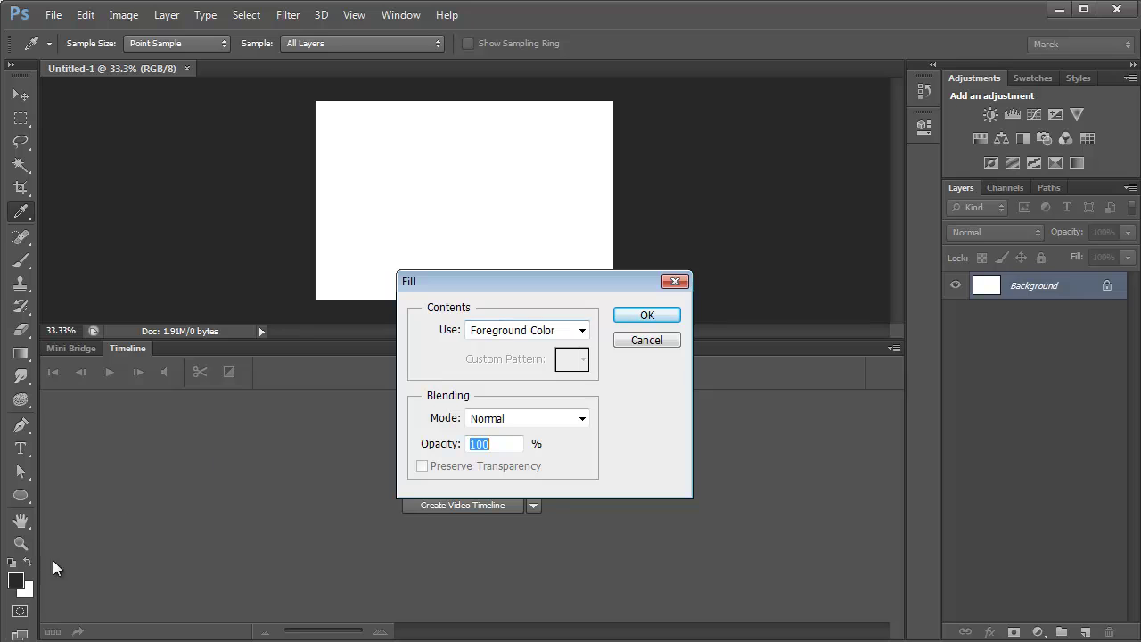
left_click(579, 331)
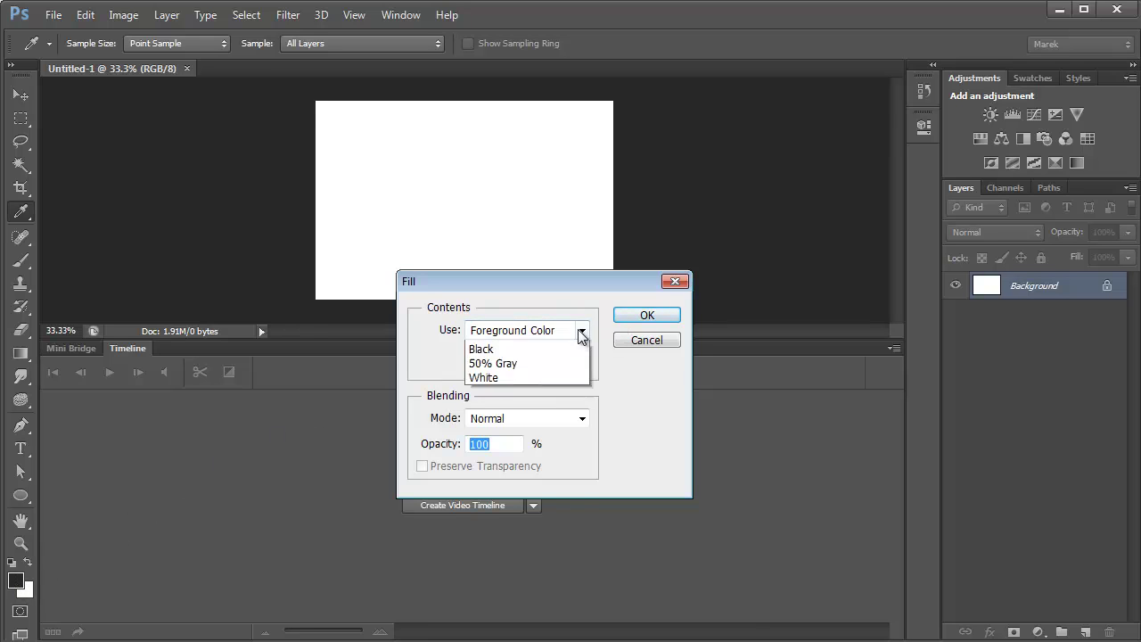
left_click(499, 463)
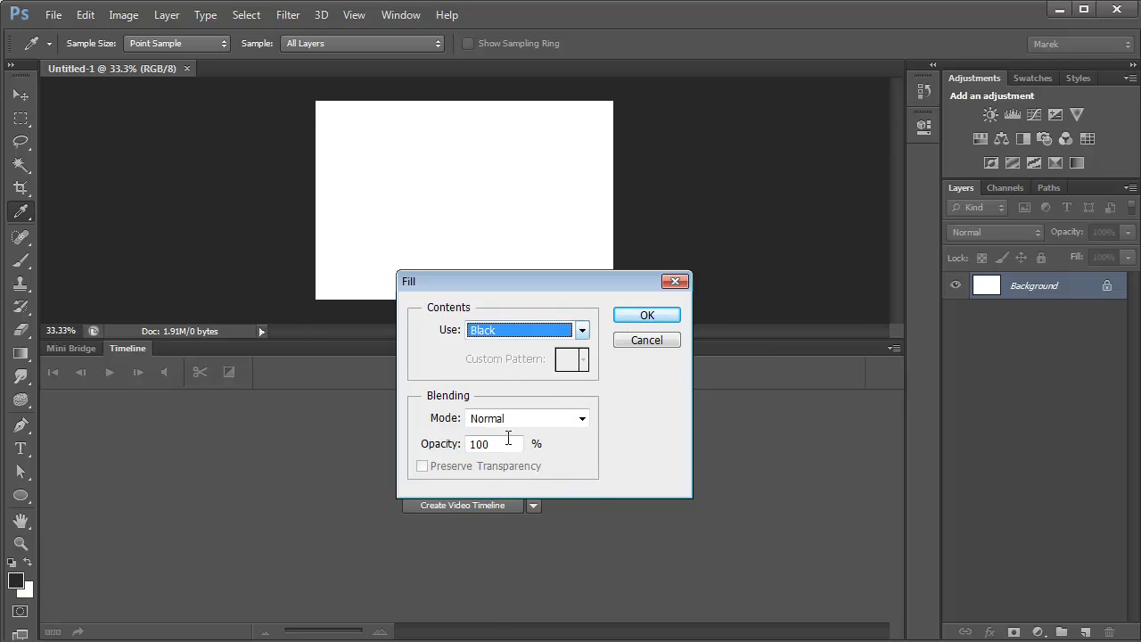
left_click(649, 316)
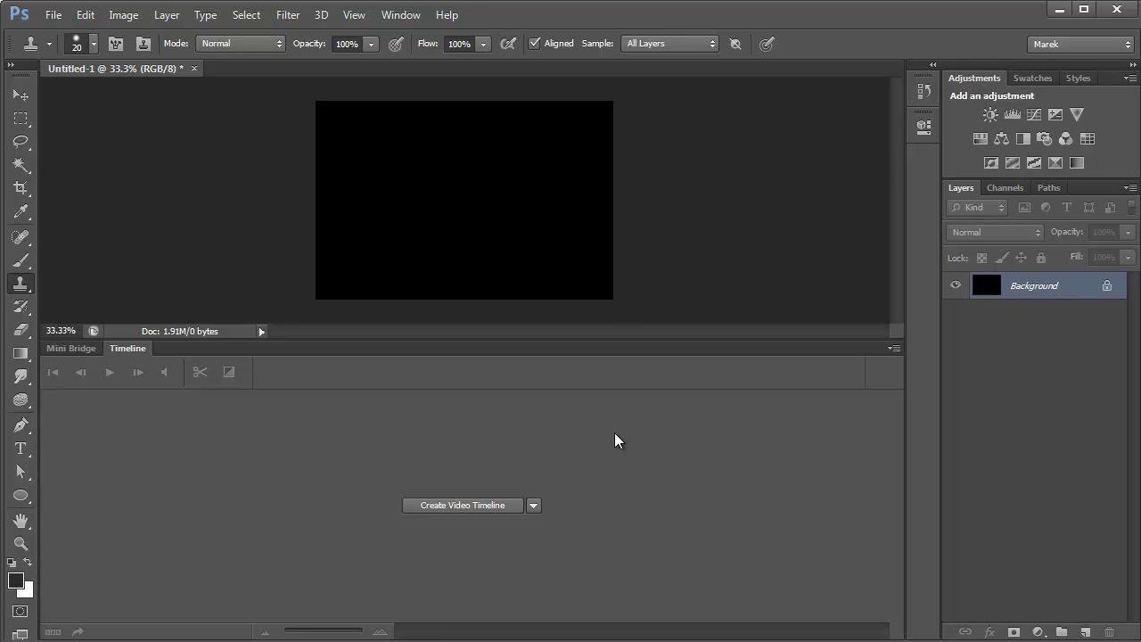
Create a video timeline from the black layer and stretch the Layer 0 clip to about 1:37
left_click(459, 505)
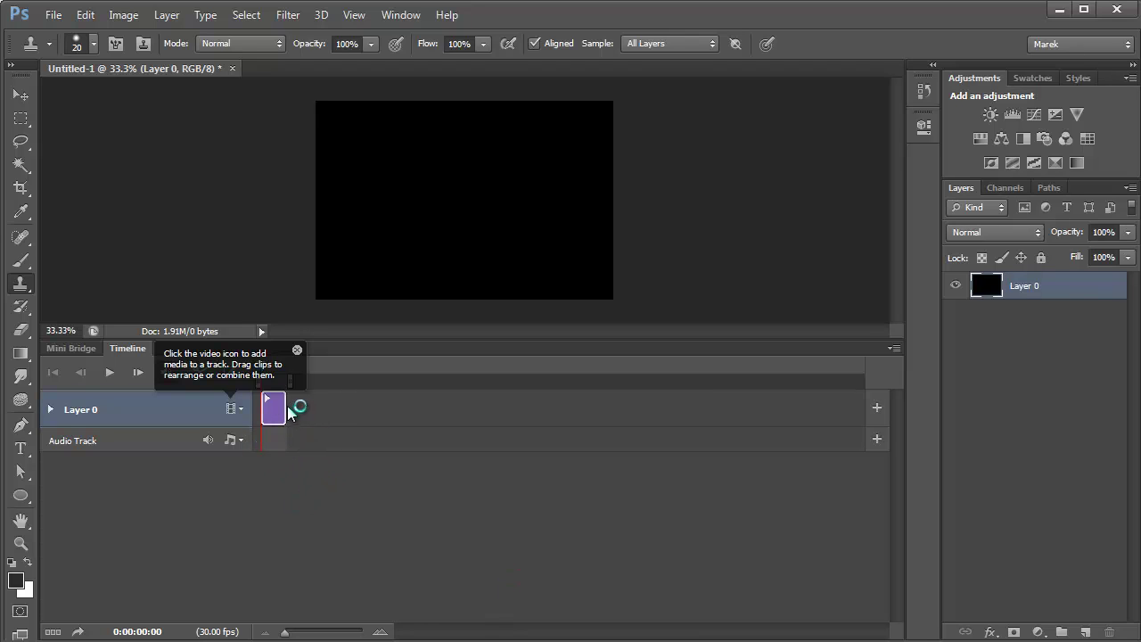
left_click(297, 349)
left_click_drag(285, 408, 780, 398)
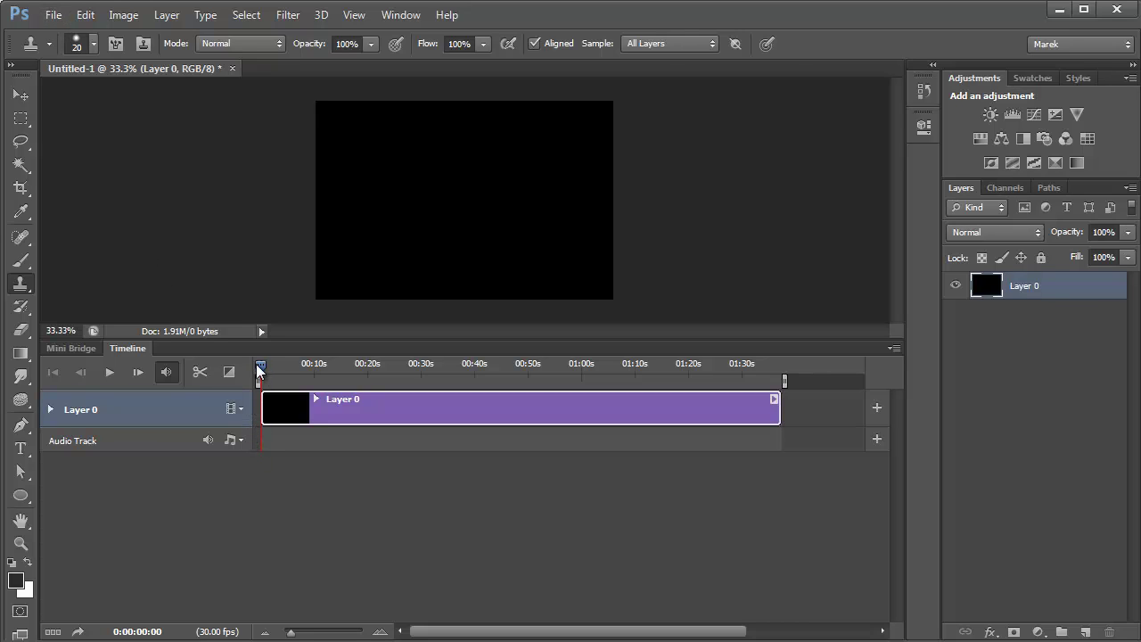
Shorten the Layer 0 clip to about 32 seconds, zoom the timeline in, and set the playhead near 5 seconds
left_click_drag(262, 366, 309, 366)
left_click_drag(778, 410, 424, 412)
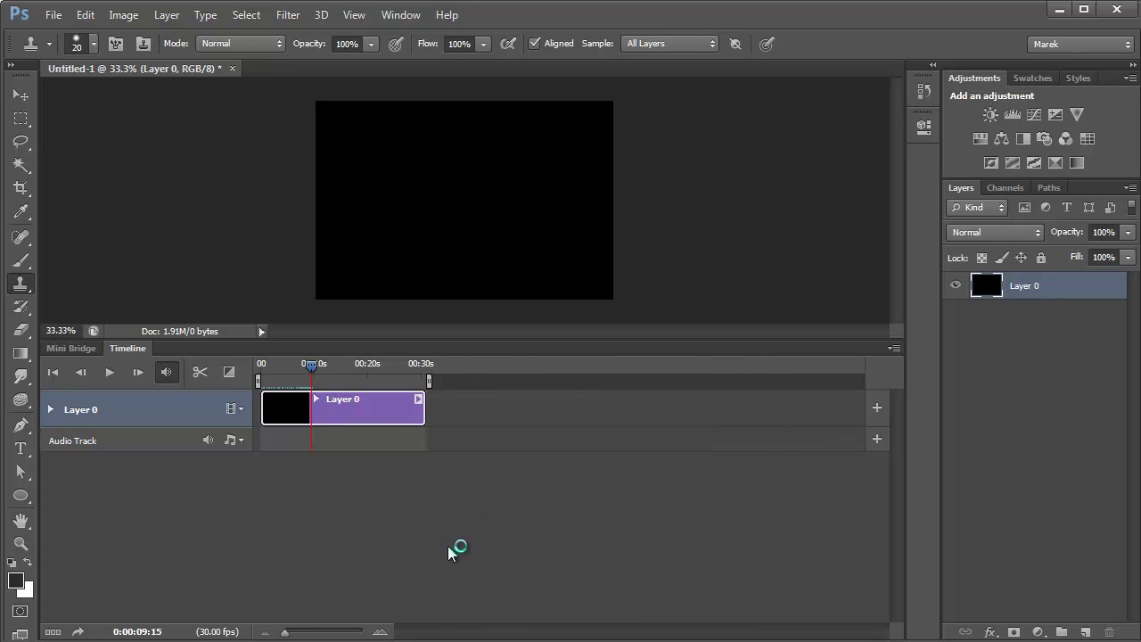
left_click(380, 632)
left_click(380, 632)
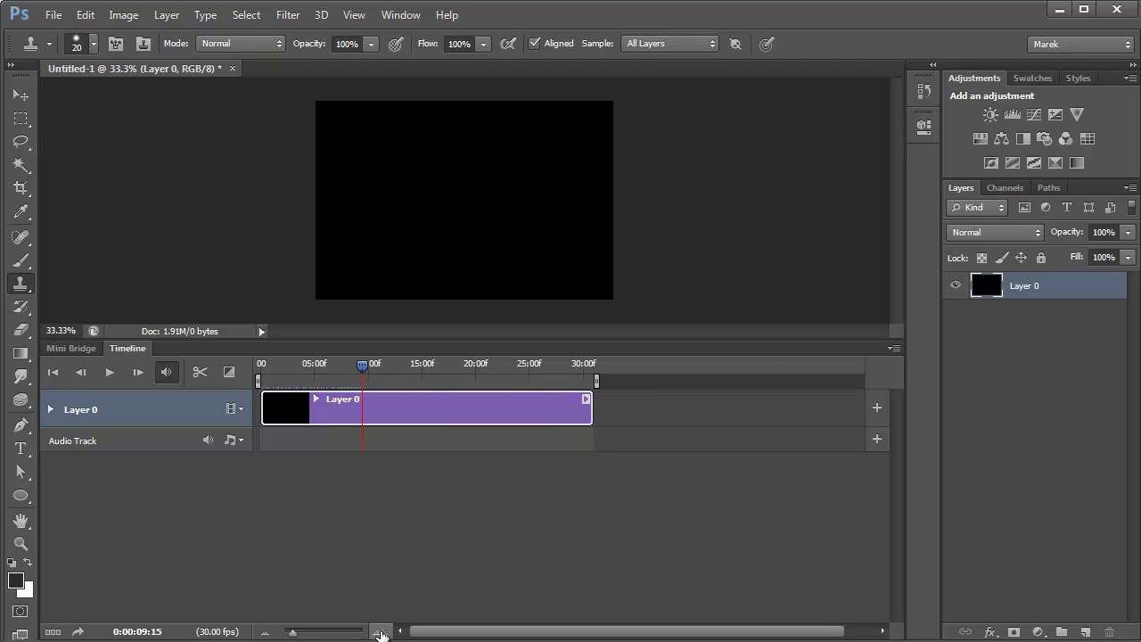
left_click(380, 632)
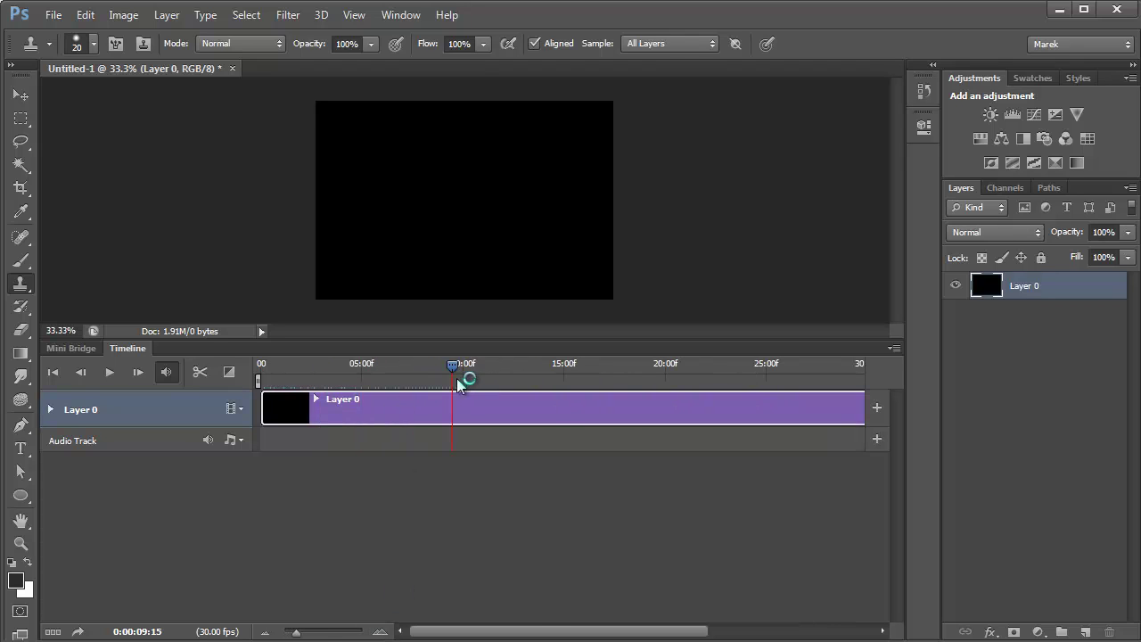
left_click_drag(456, 367, 356, 368)
Place Malta_001 from the Alps folder into the document and commit it
left_click(53, 15)
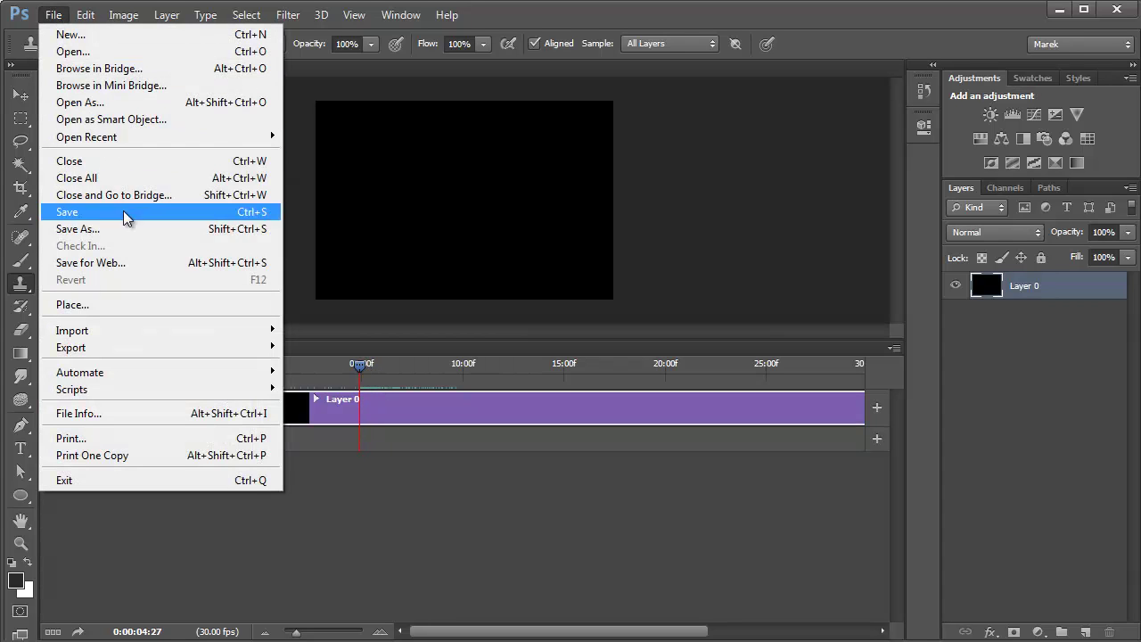
left_click(115, 305)
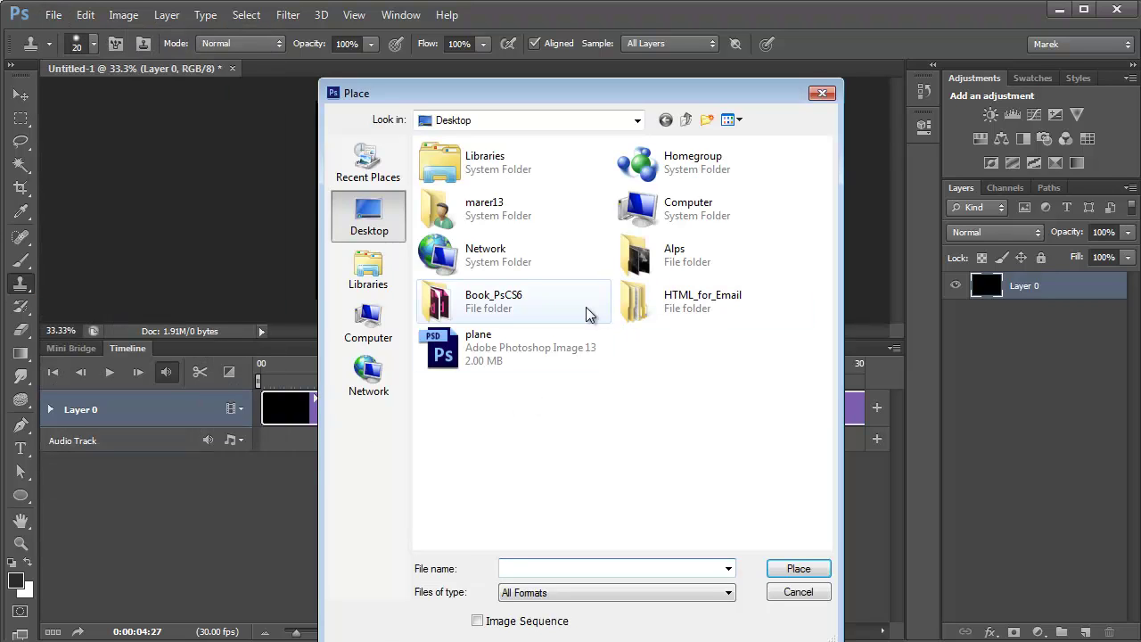
double_click(638, 256)
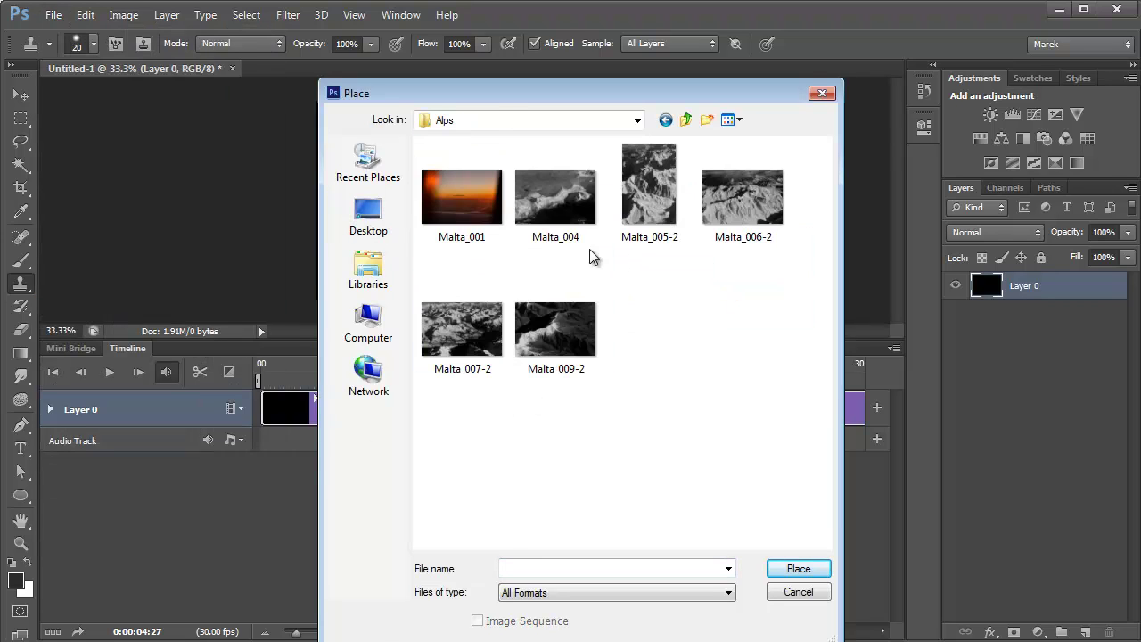
double_click(460, 212)
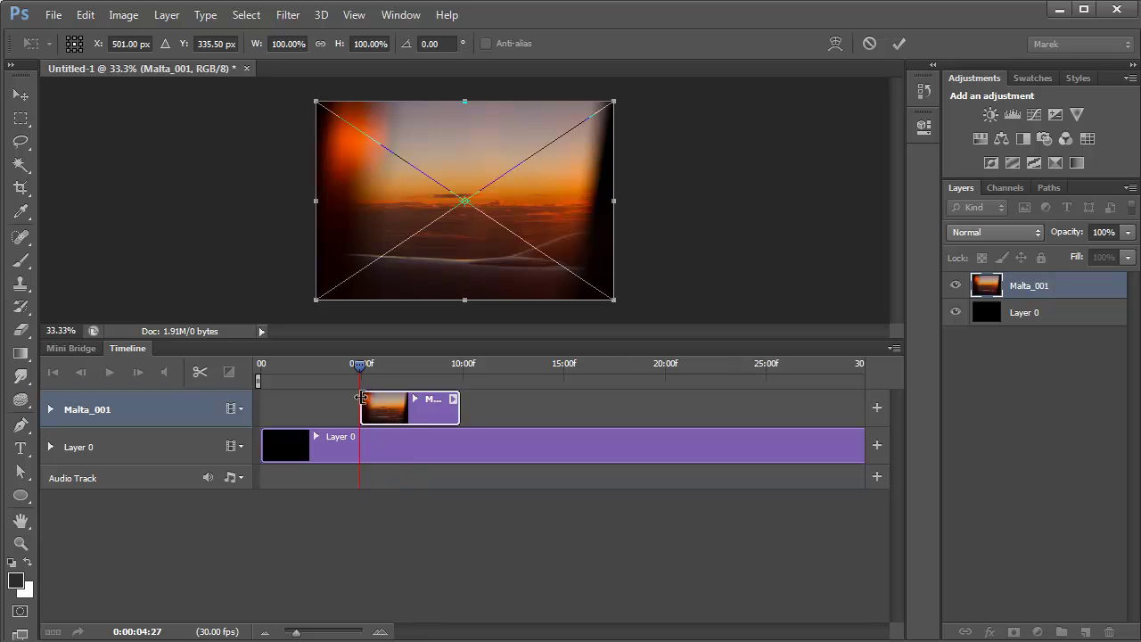
left_click(899, 43)
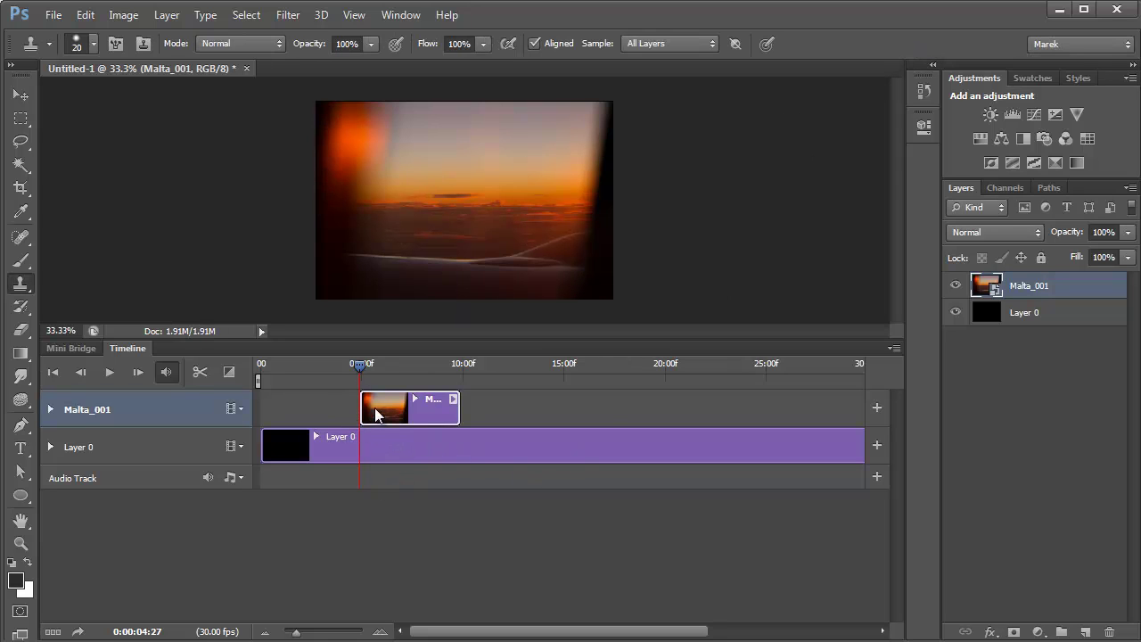
Preview playback and move the Malta_001 clip to start at 2 seconds
left_click_drag(359, 365, 260, 366)
left_click(108, 378)
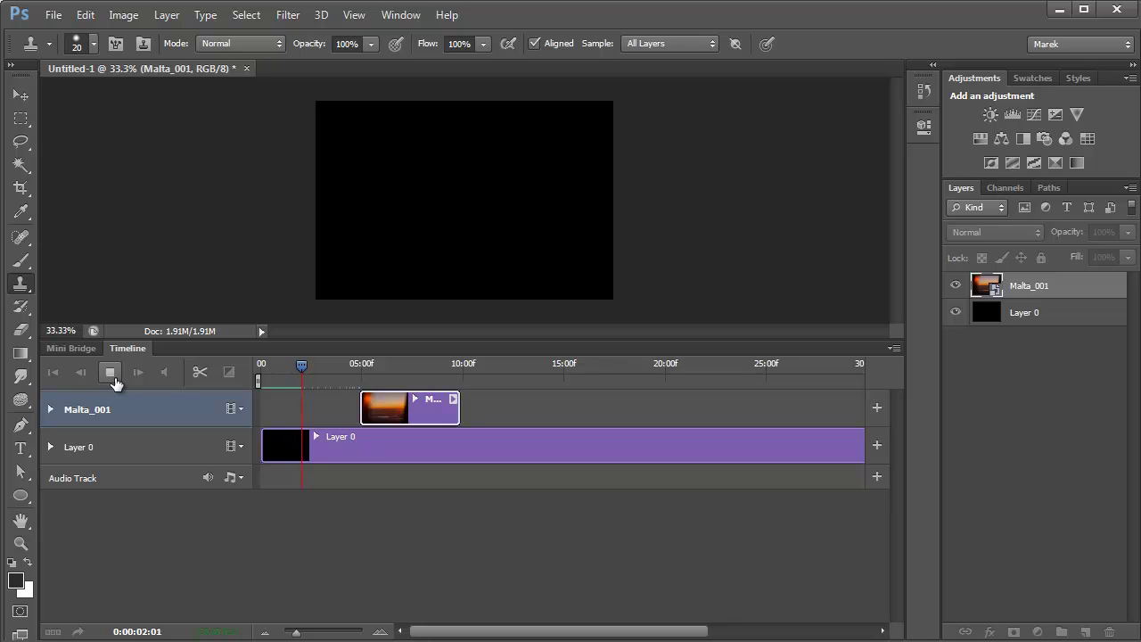
left_click(110, 373)
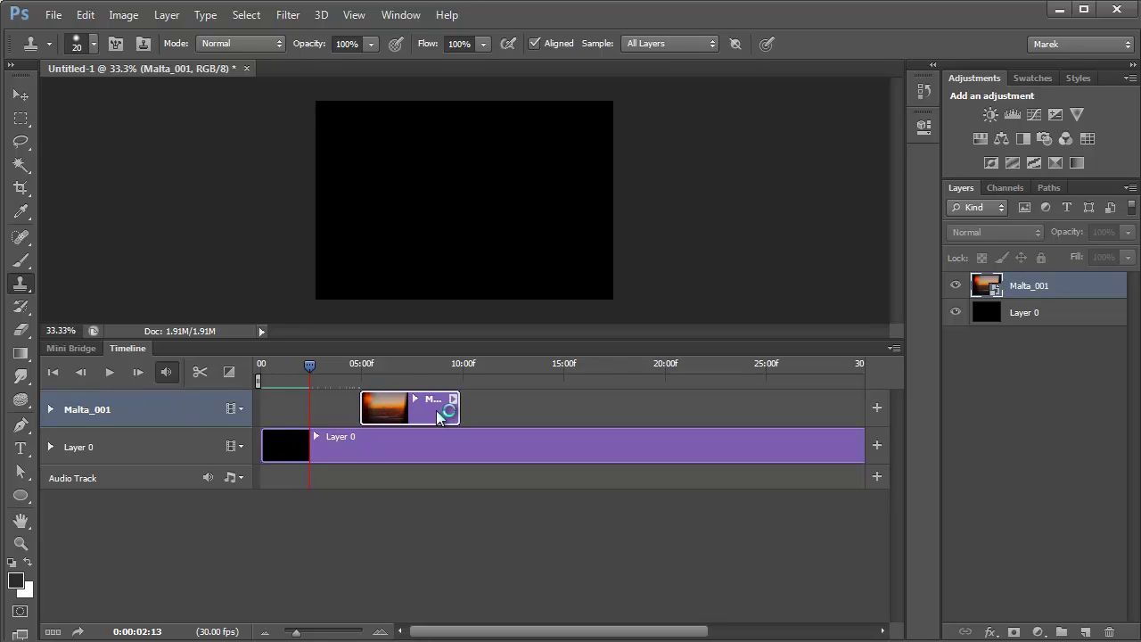
left_click_drag(423, 412, 376, 412)
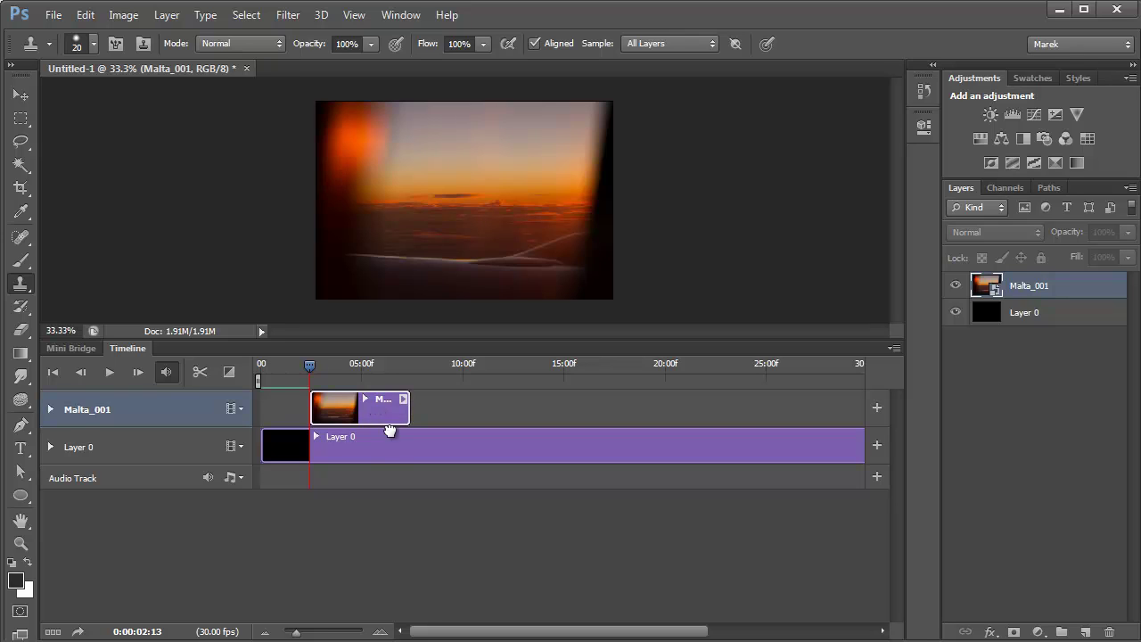
left_click_drag(310, 364, 300, 364)
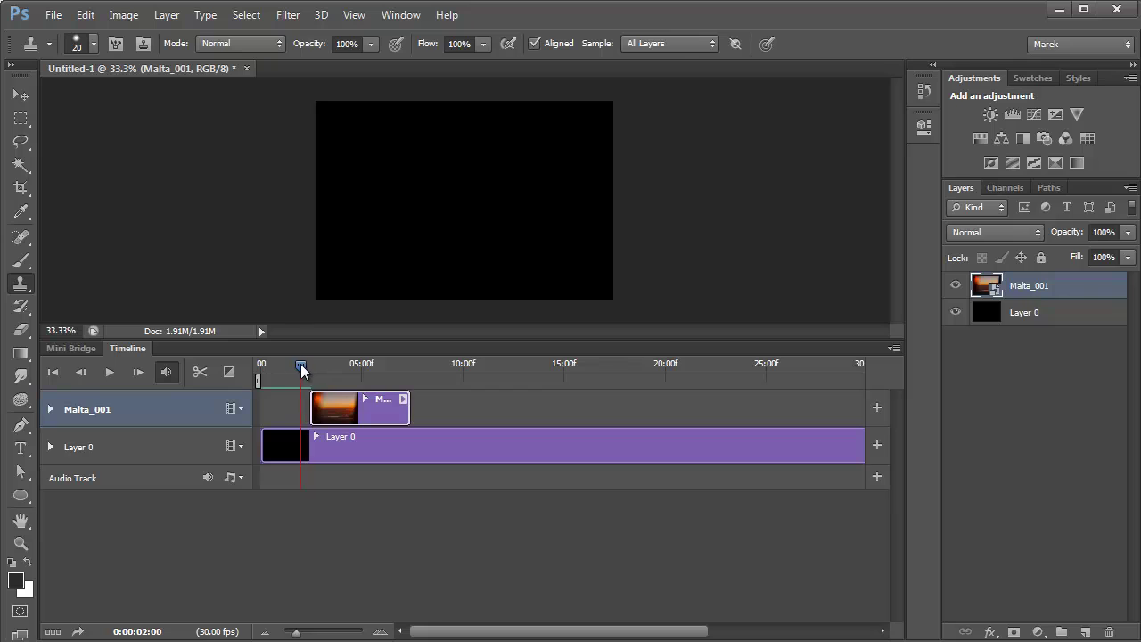
left_click_drag(352, 402, 343, 402)
Preview again, trim Malta_001 to end near 5 seconds, and move the playhead to its end
left_click(262, 366)
left_click(109, 371)
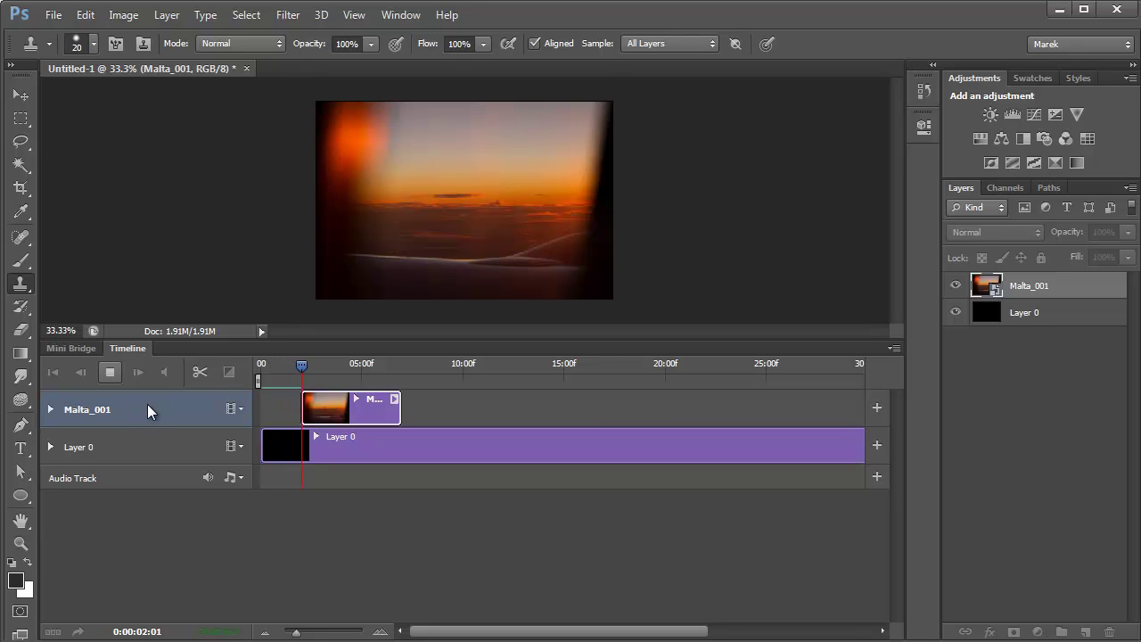
left_click(110, 372)
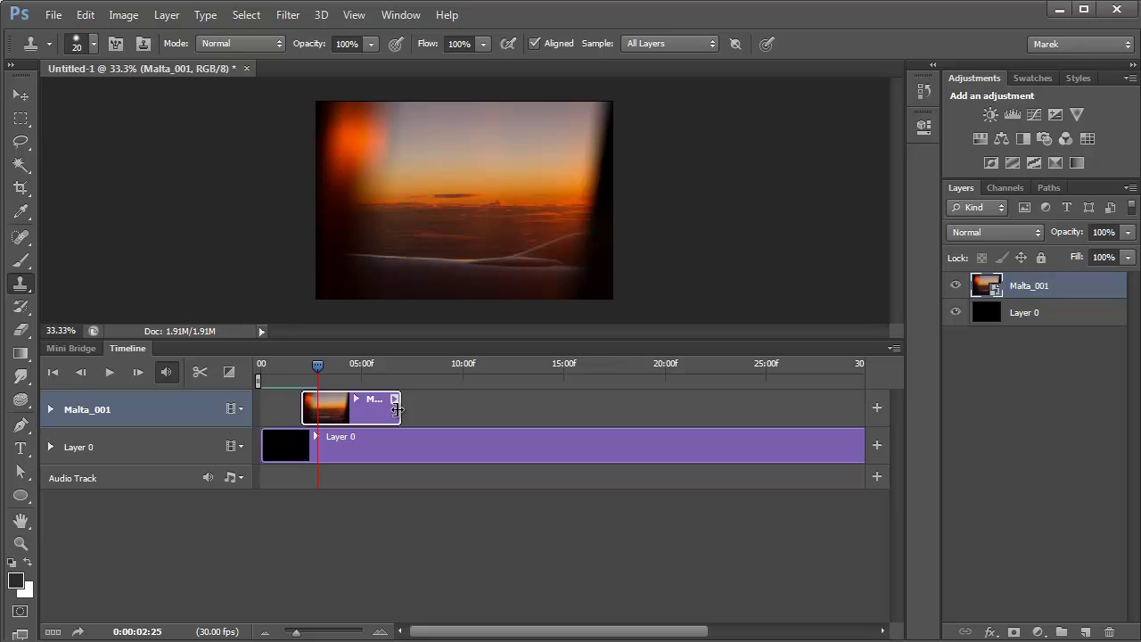
left_click_drag(398, 410, 356, 410)
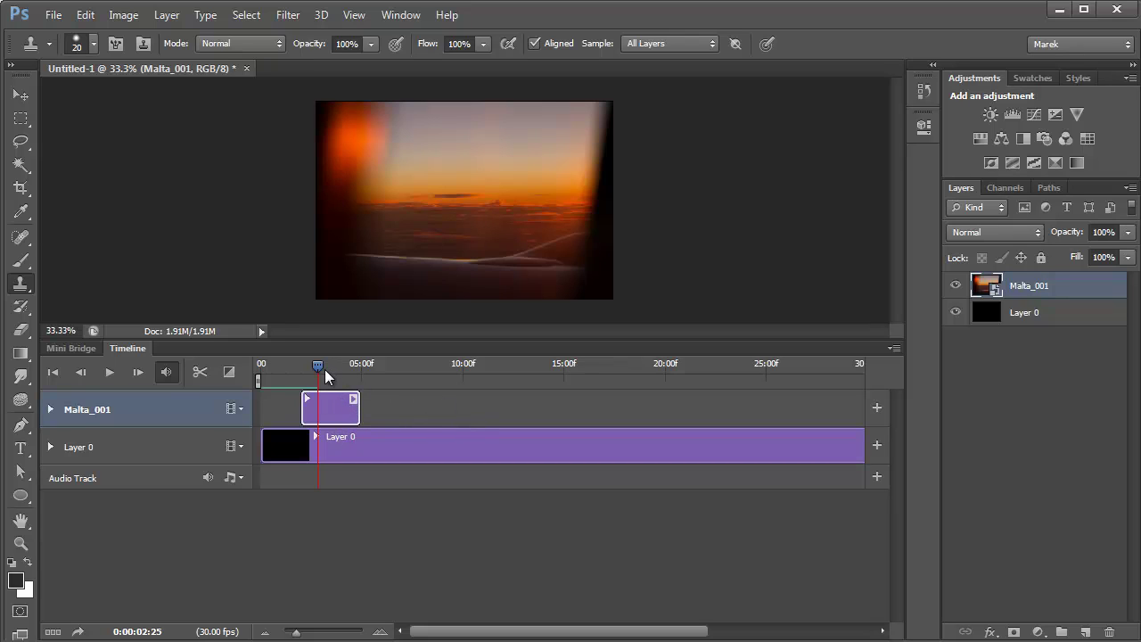
left_click_drag(325, 369, 359, 363)
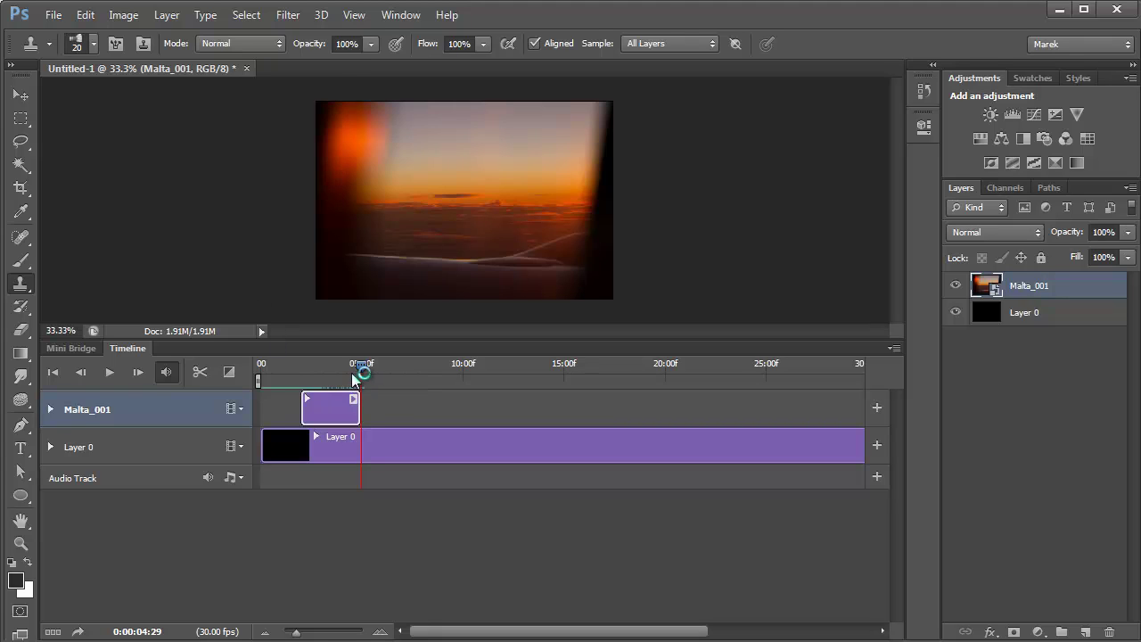
Place Malta_004, trim its clip to about 3 seconds, and move the playhead to its end
left_click(54, 15)
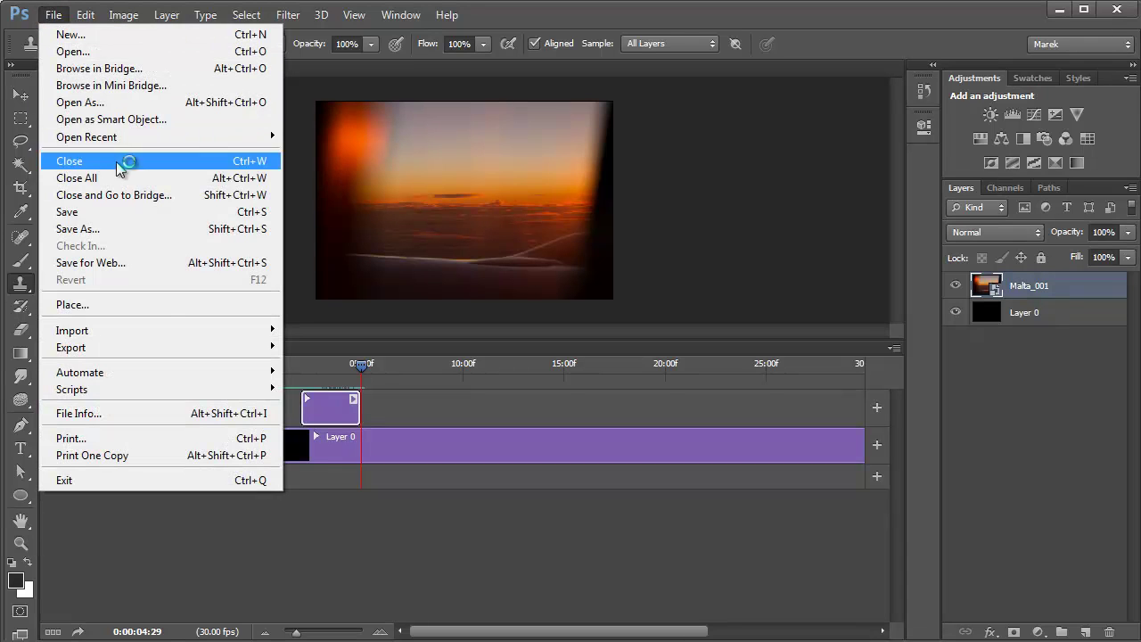
left_click(160, 304)
left_click(555, 198)
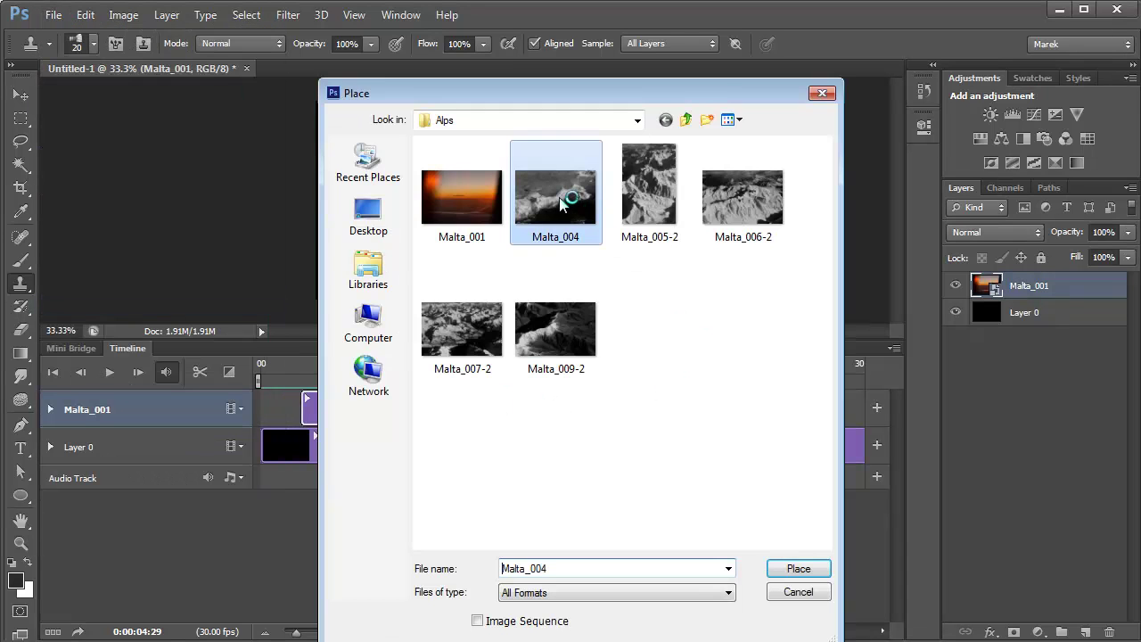
left_click(796, 568)
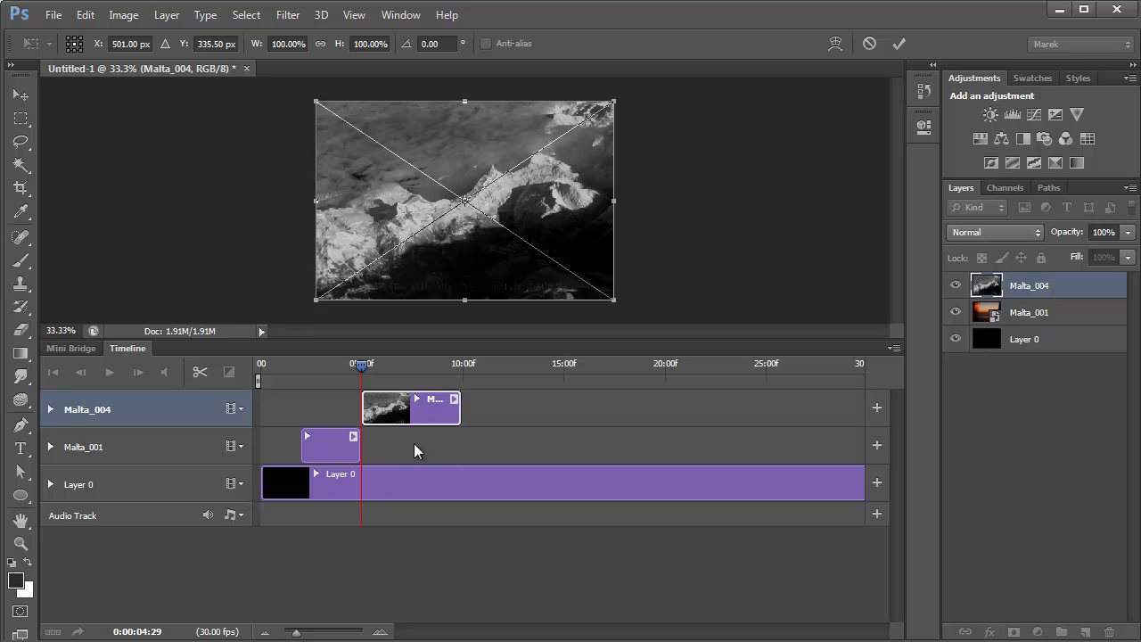
left_click(899, 43)
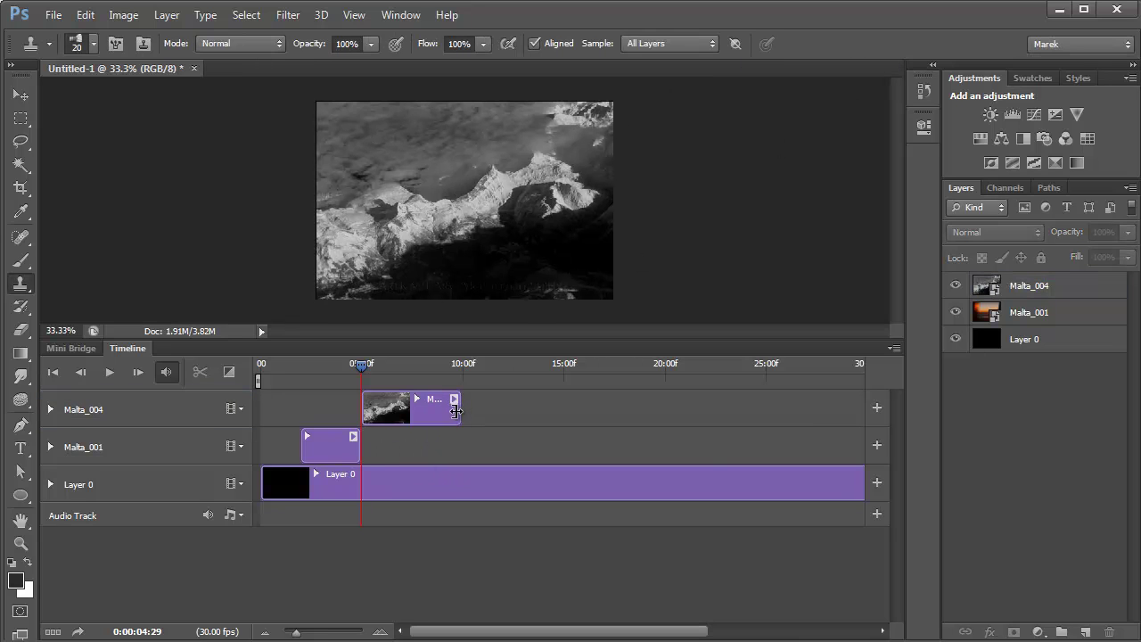
left_click_drag(456, 411, 421, 409)
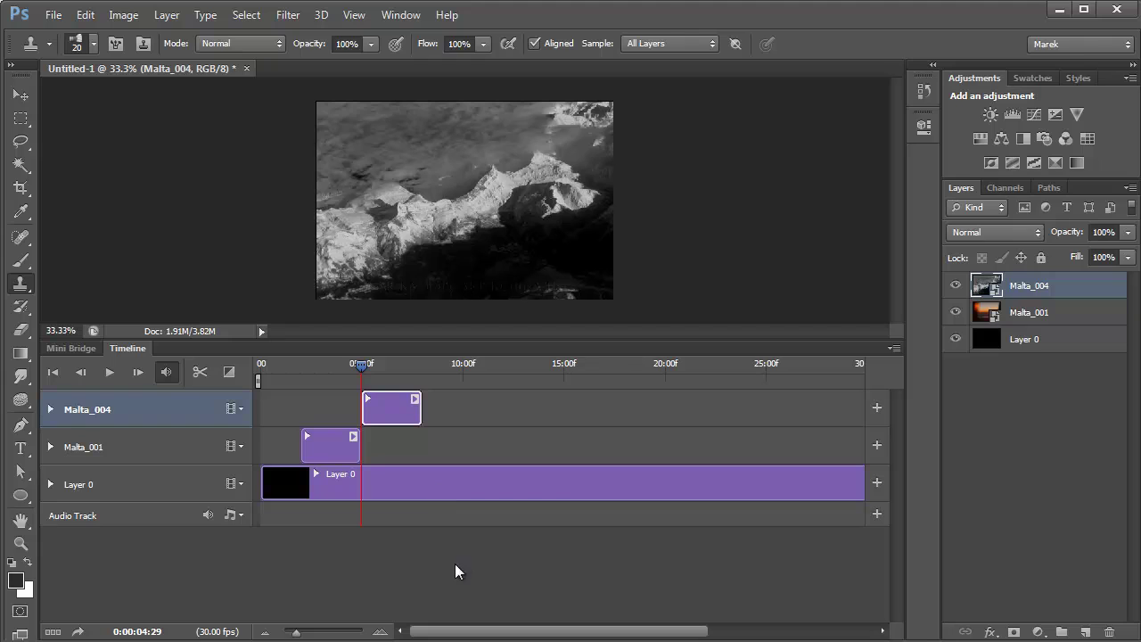
left_click_drag(365, 364, 420, 364)
Place Malta_006-2, trim its clip to about 3 seconds, and move the playhead to its end
left_click(52, 15)
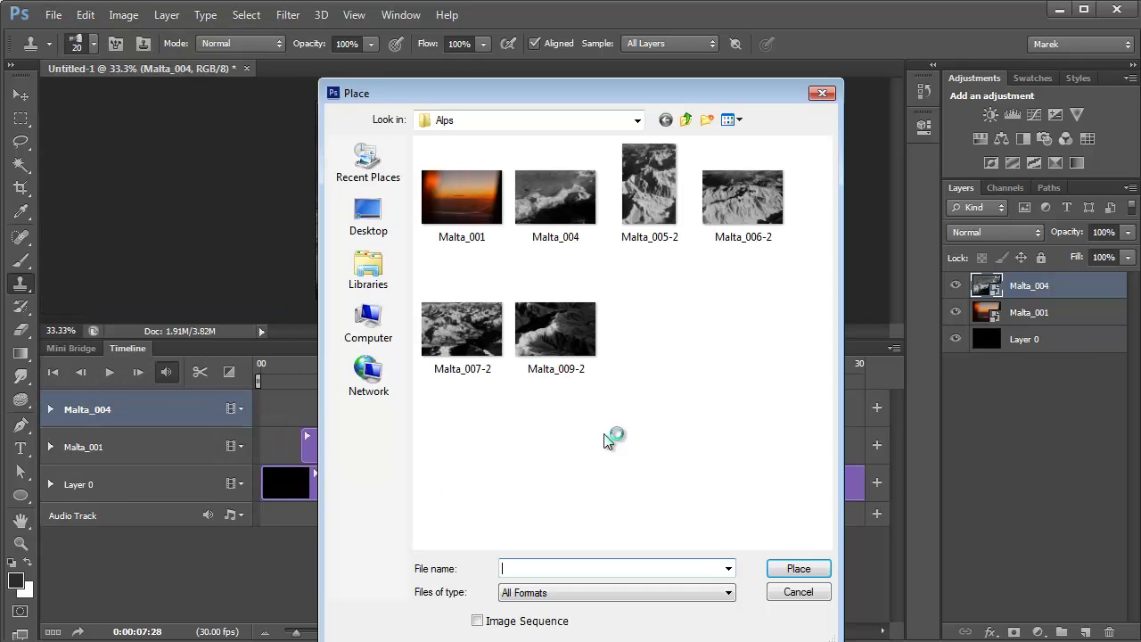
double_click(739, 217)
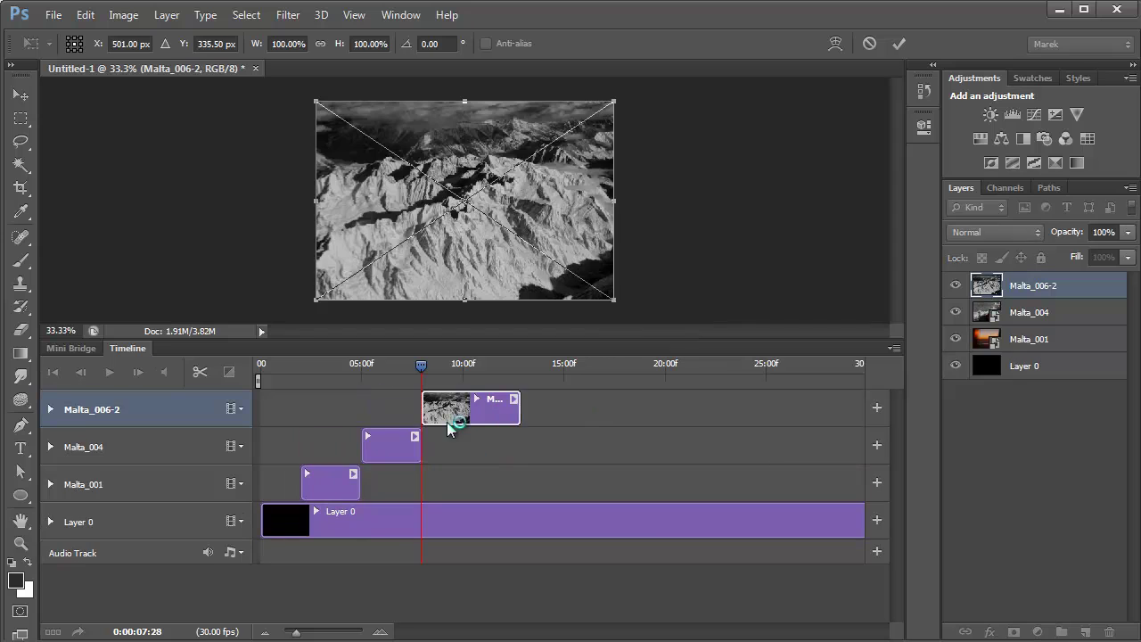
left_click(900, 44)
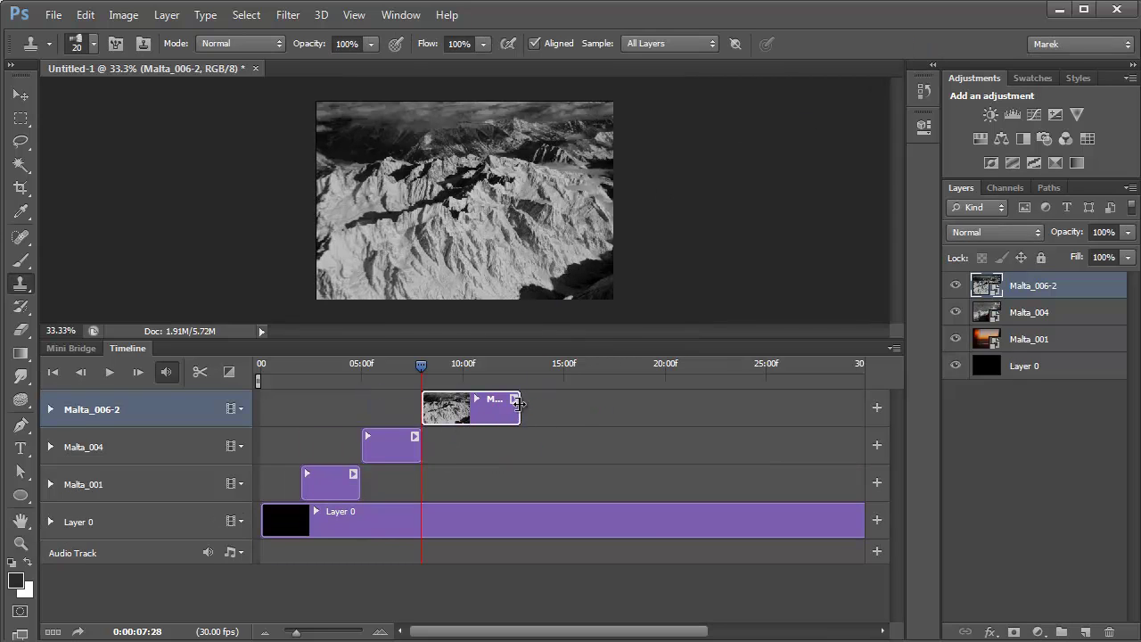
left_click_drag(519, 405, 479, 408)
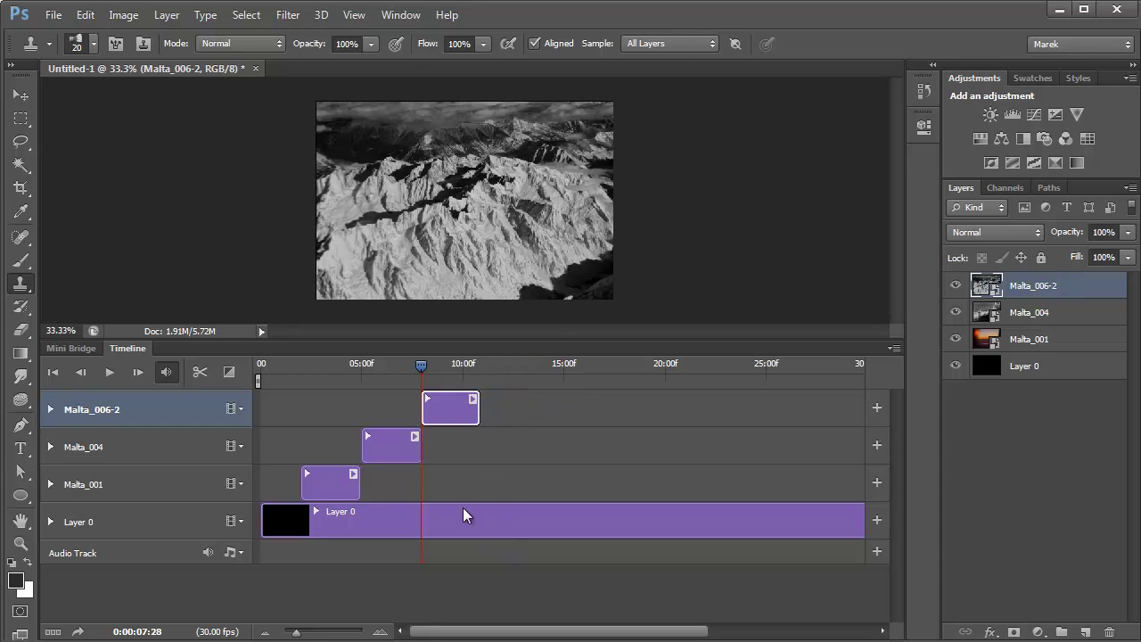
left_click_drag(423, 368, 479, 367)
Place Malta_007-2 into the document and commit its transform
left_click(53, 15)
left_click(181, 306)
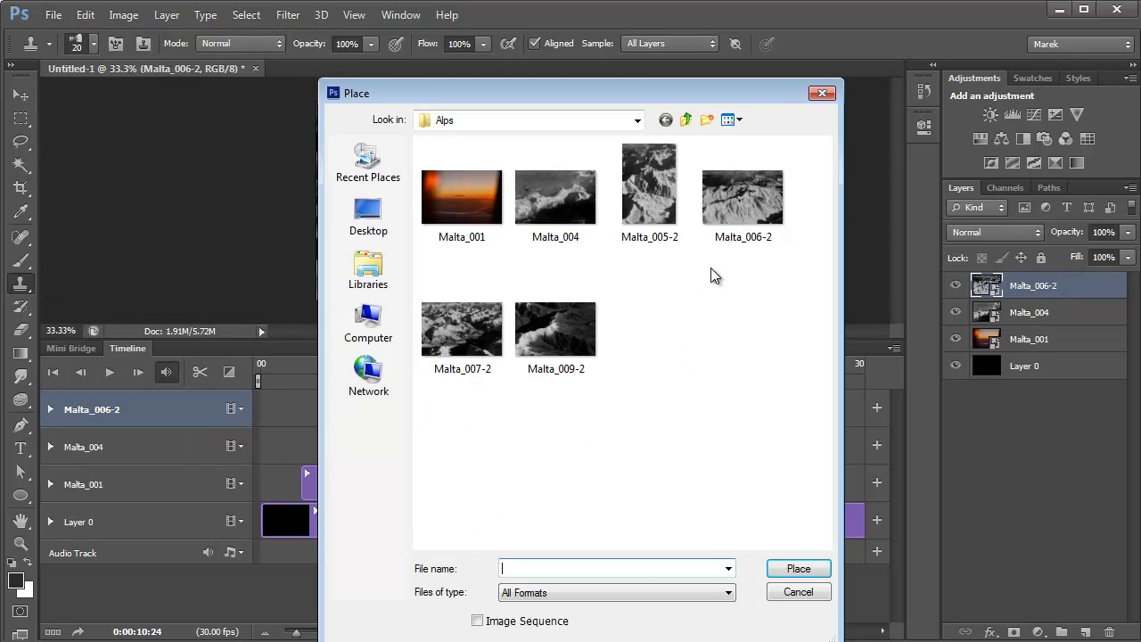
left_click(468, 350)
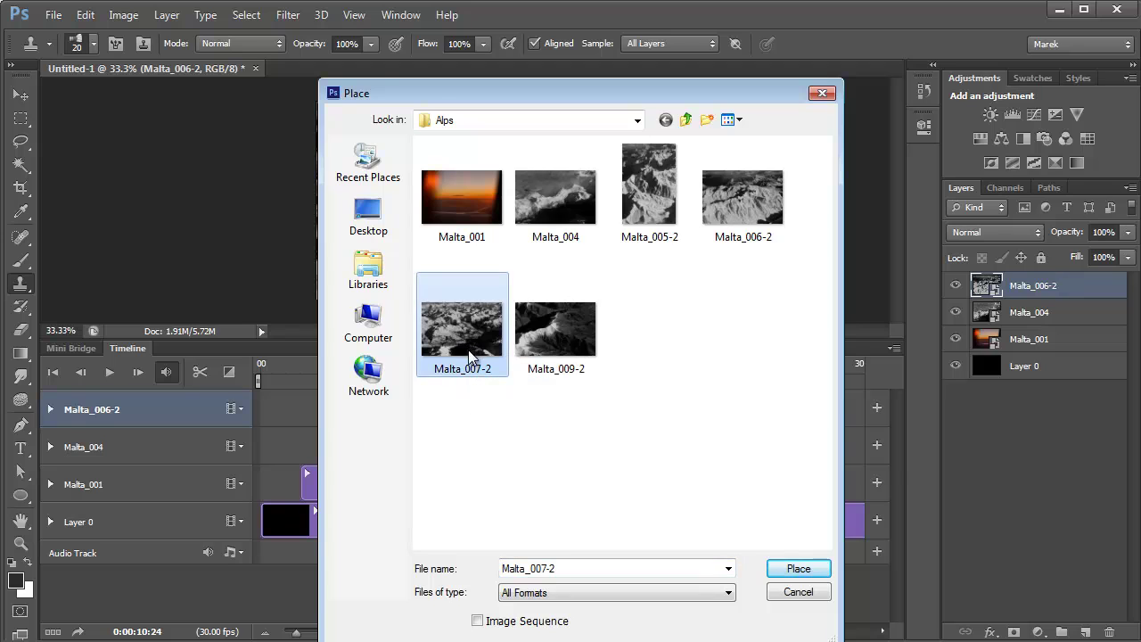
left_click(802, 572)
left_click(898, 43)
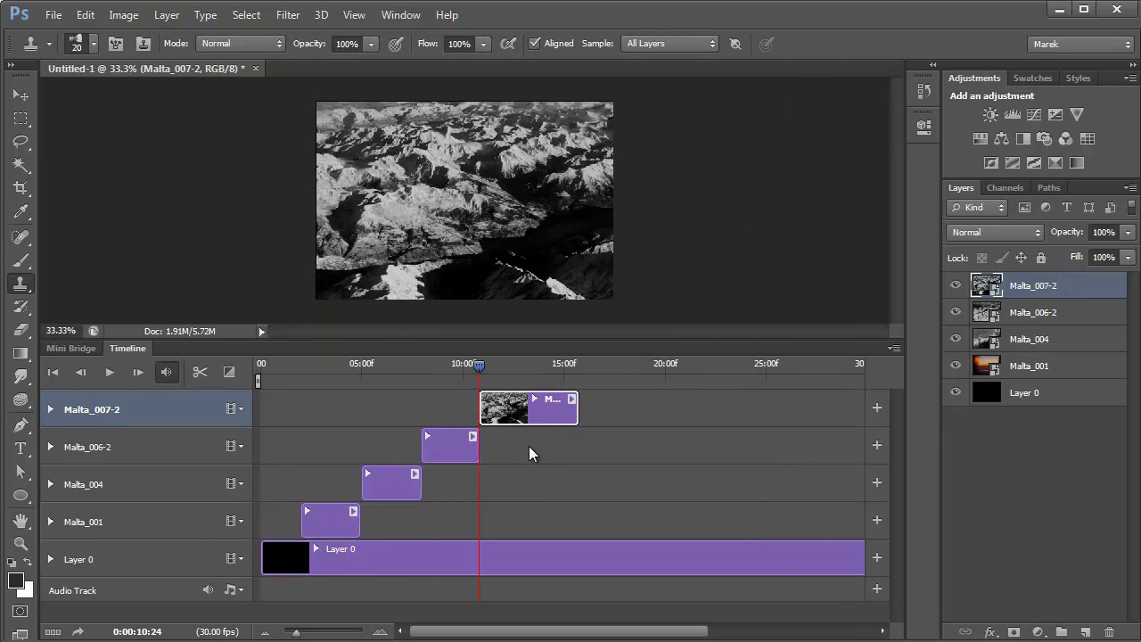
Trim the Malta_007-2 clip to about 3 seconds and shorten Layer 0 to end with it
left_click_drag(574, 409, 535, 411)
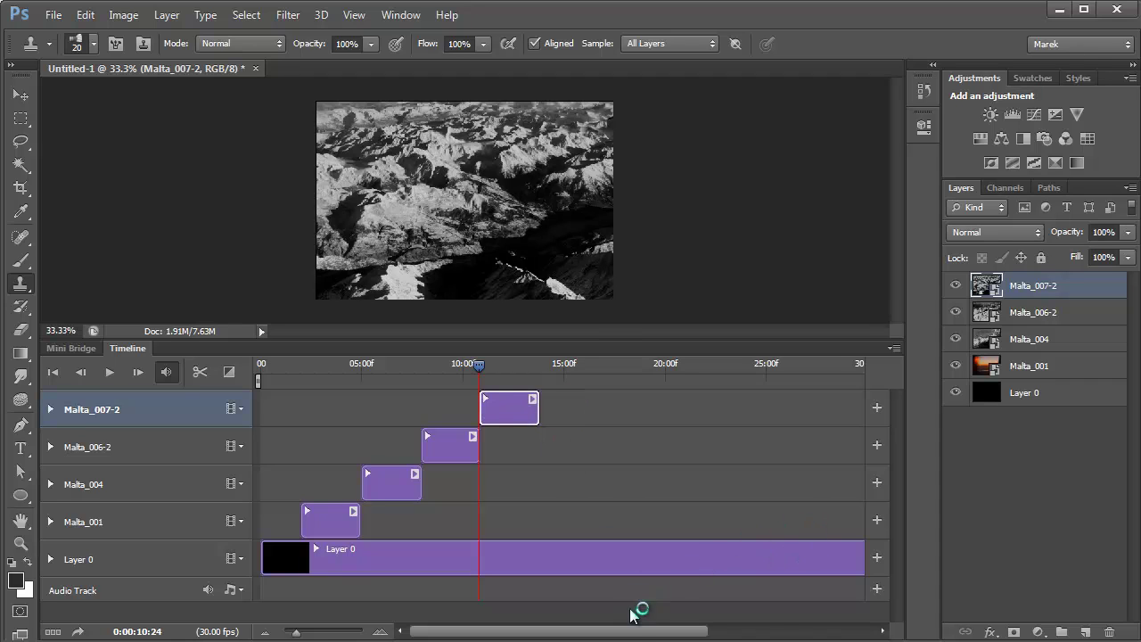
left_click_drag(642, 631, 584, 635)
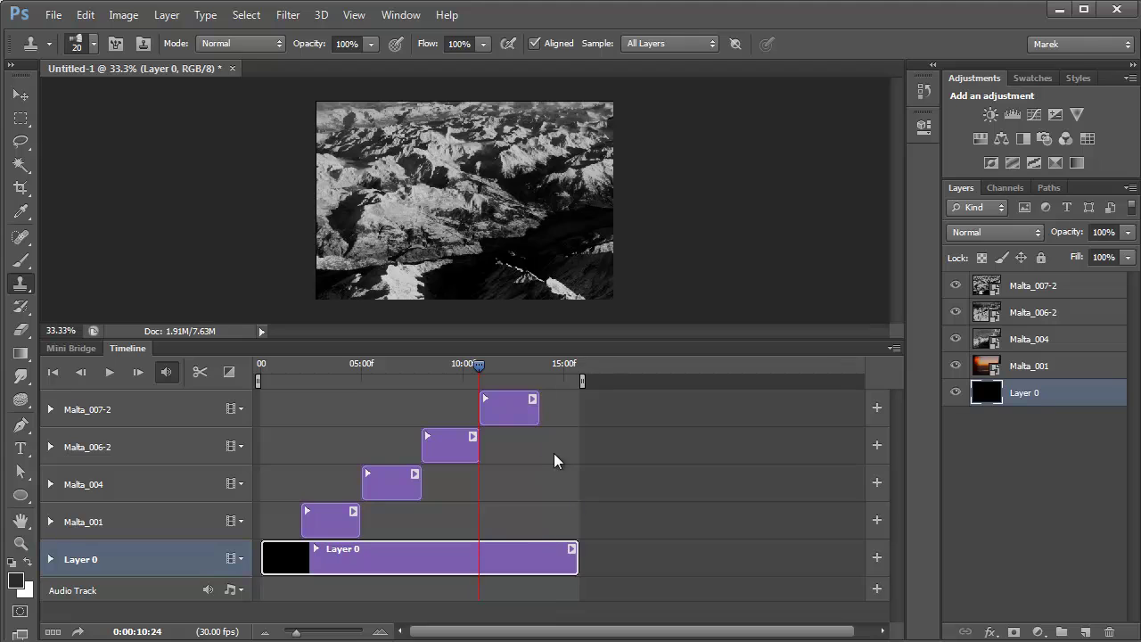
left_click_drag(578, 557, 538, 553)
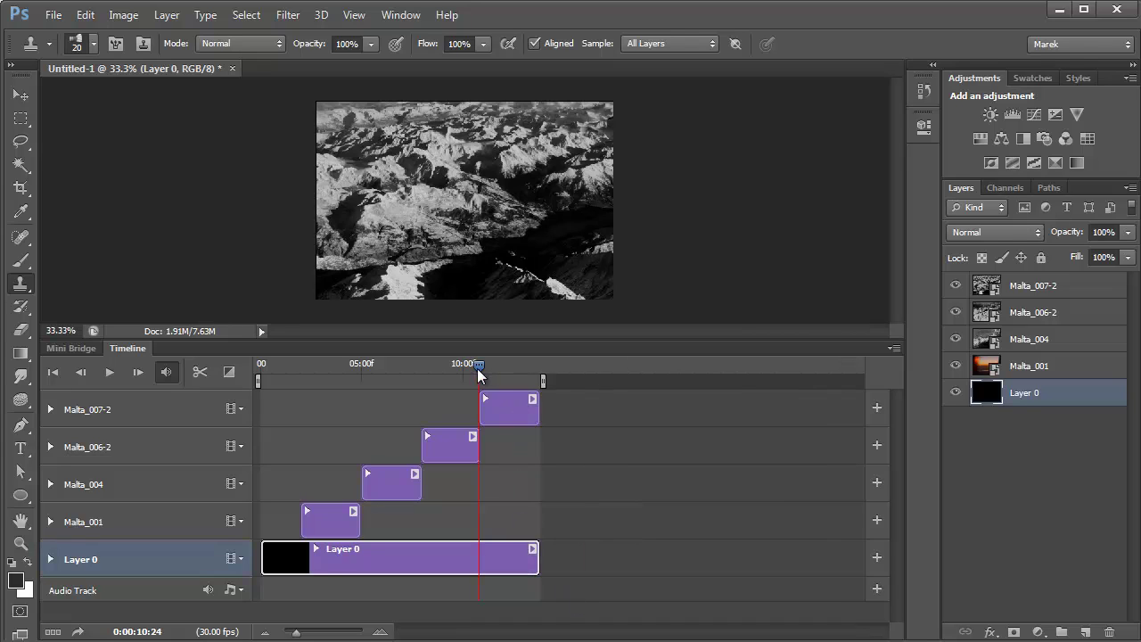
Preview the slideshow from the first frame, stopping it after about 10 seconds
left_click(53, 373)
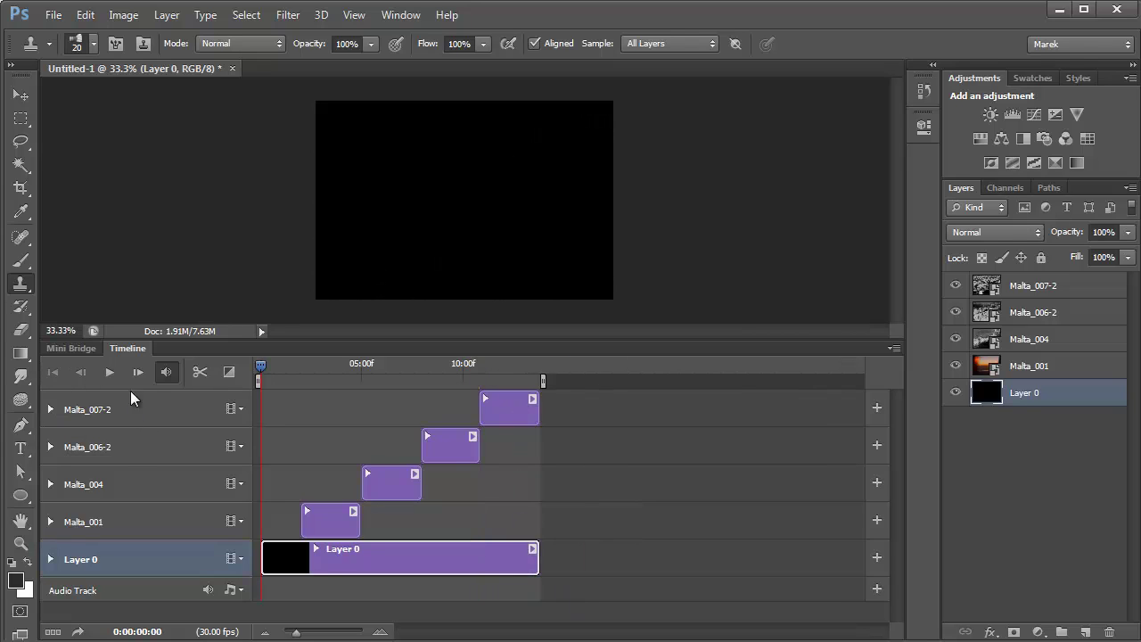
left_click(110, 373)
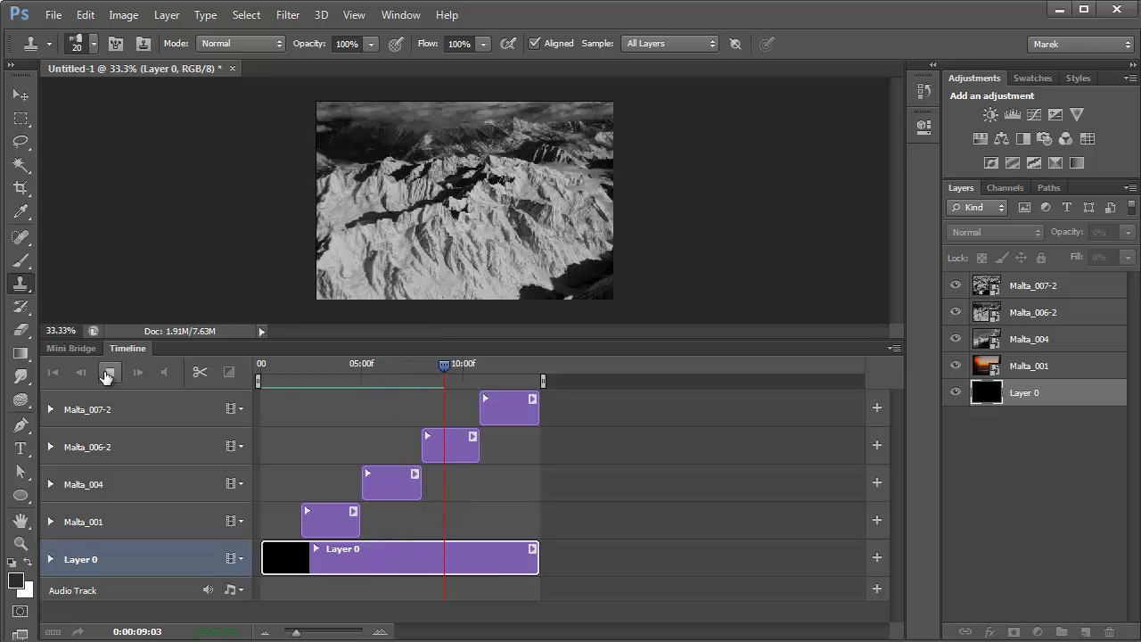
key("space")
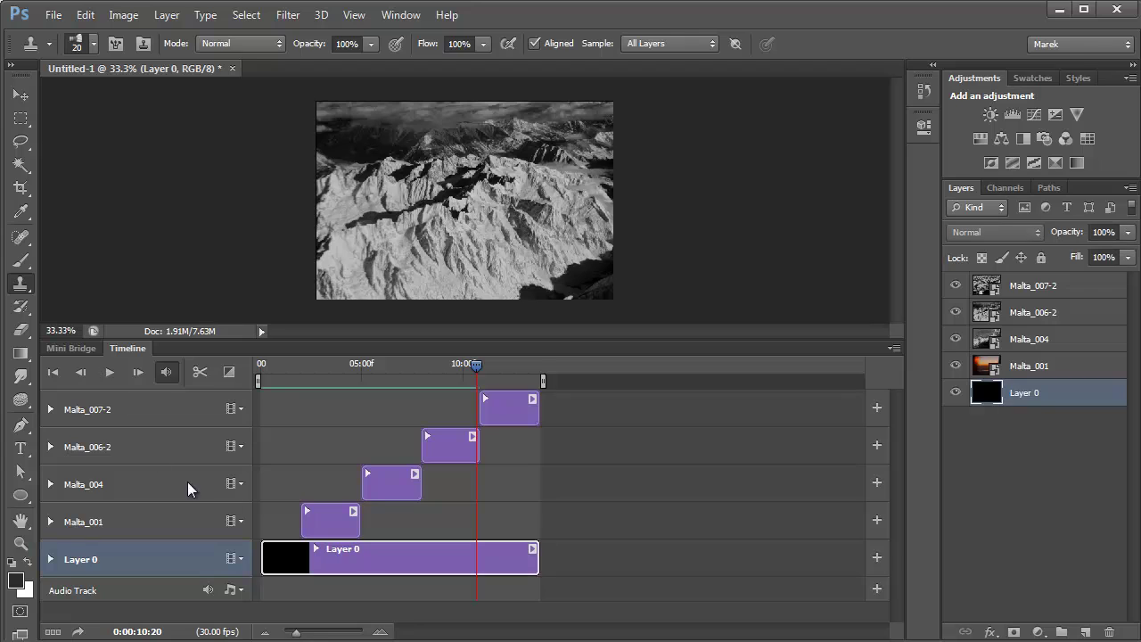
Add a Fade With Black transition to the end of the first Malta clip
left_click(228, 371)
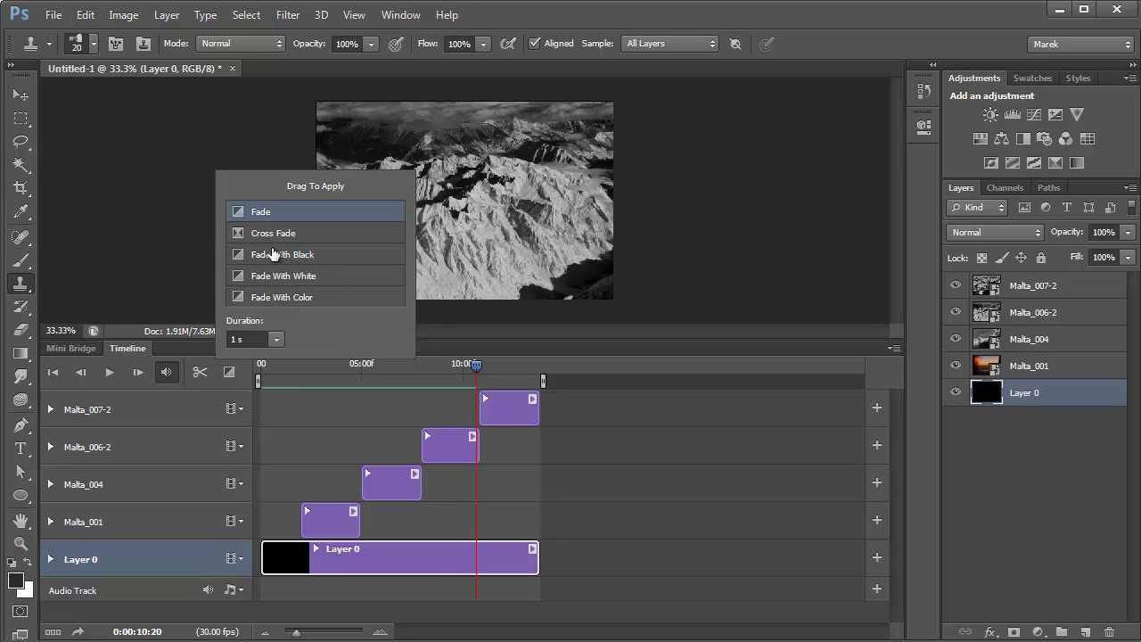
left_click_drag(277, 256, 350, 519)
left_click_drag(471, 364, 347, 397)
Add Fade With Black to the ends of Malta_004, Malta_006-2 and Malta_007-2, and a Fade to Malta_001's start
left_click(229, 372)
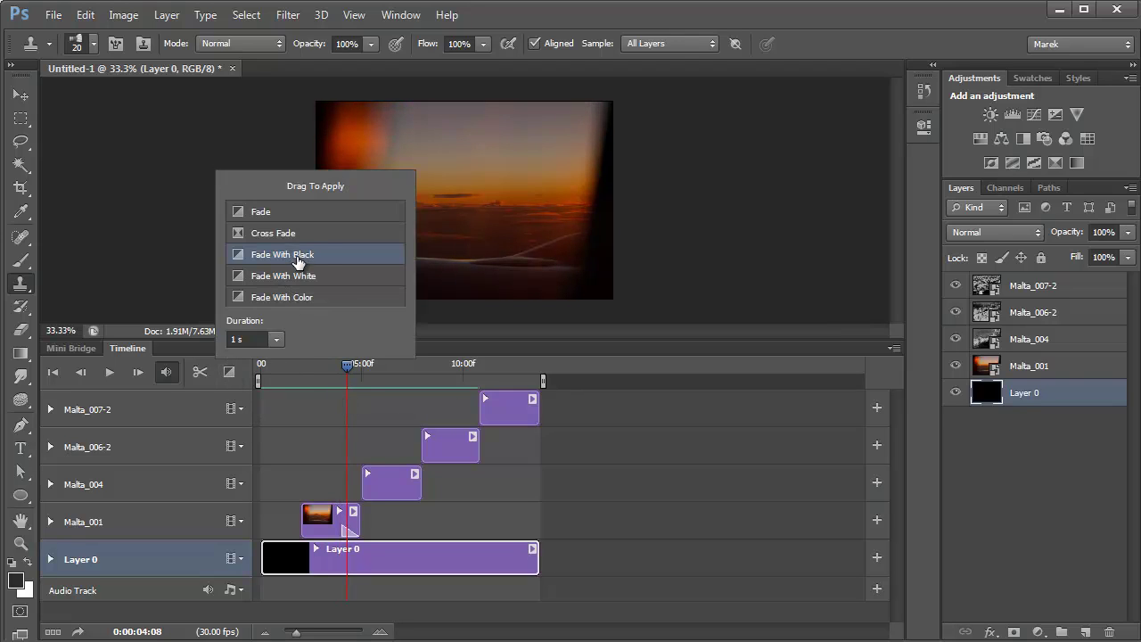
left_click_drag(336, 313, 410, 486)
left_click_drag(299, 257, 472, 446)
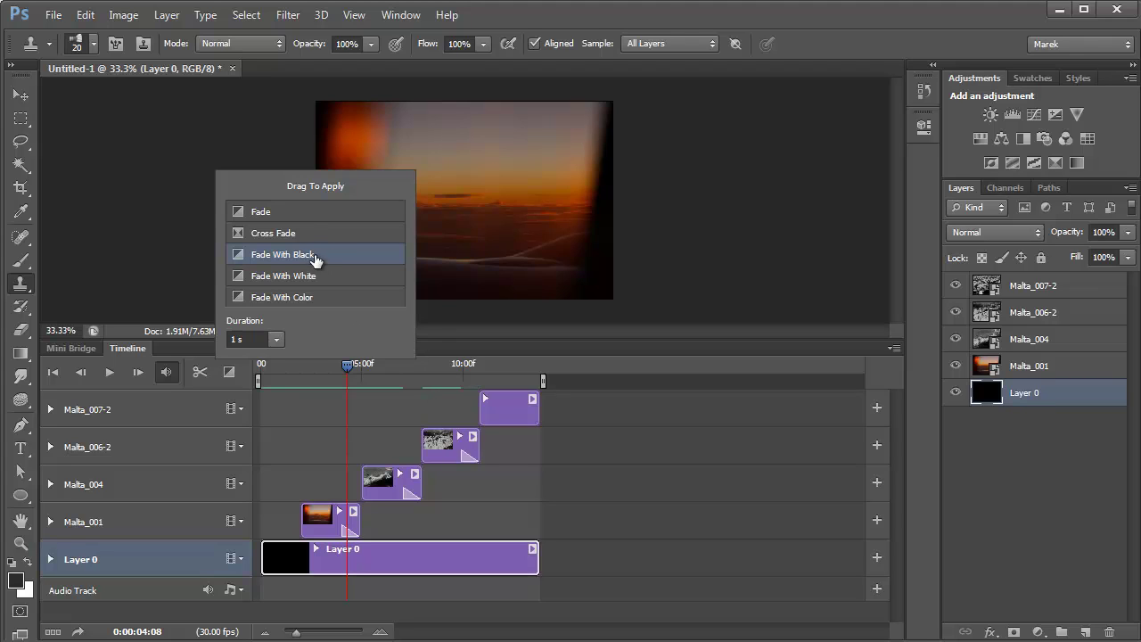
left_click_drag(364, 281, 532, 415)
left_click_drag(277, 212, 304, 528)
left_click_drag(346, 367, 307, 378)
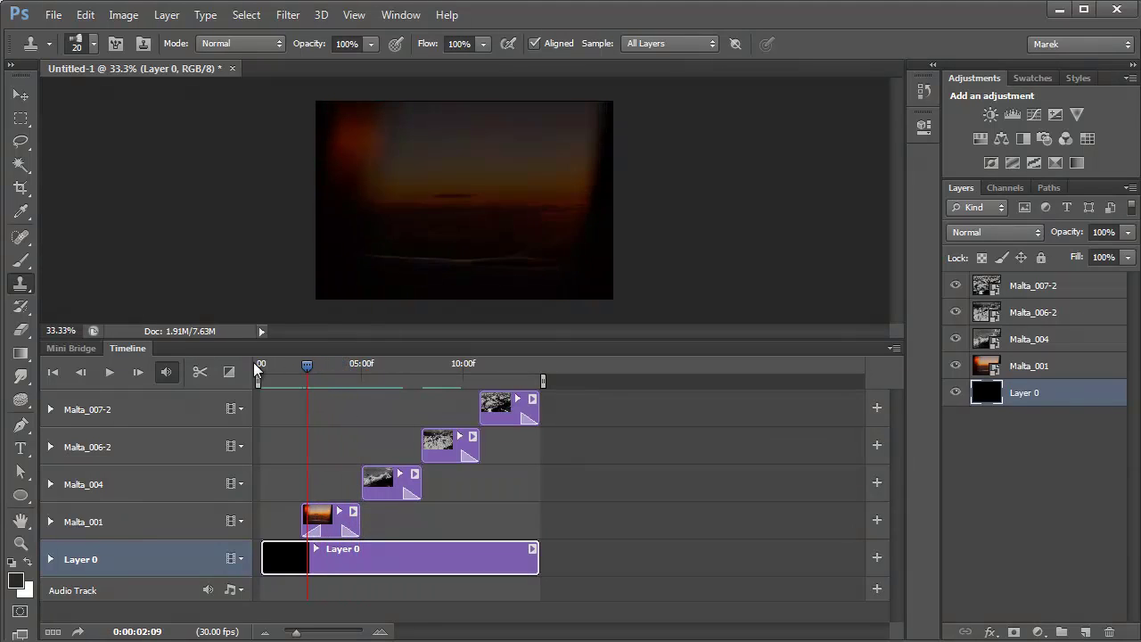
Add Fade transitions to the starts of the Malta_006-2 and Malta_007-2 clips
left_click(228, 374)
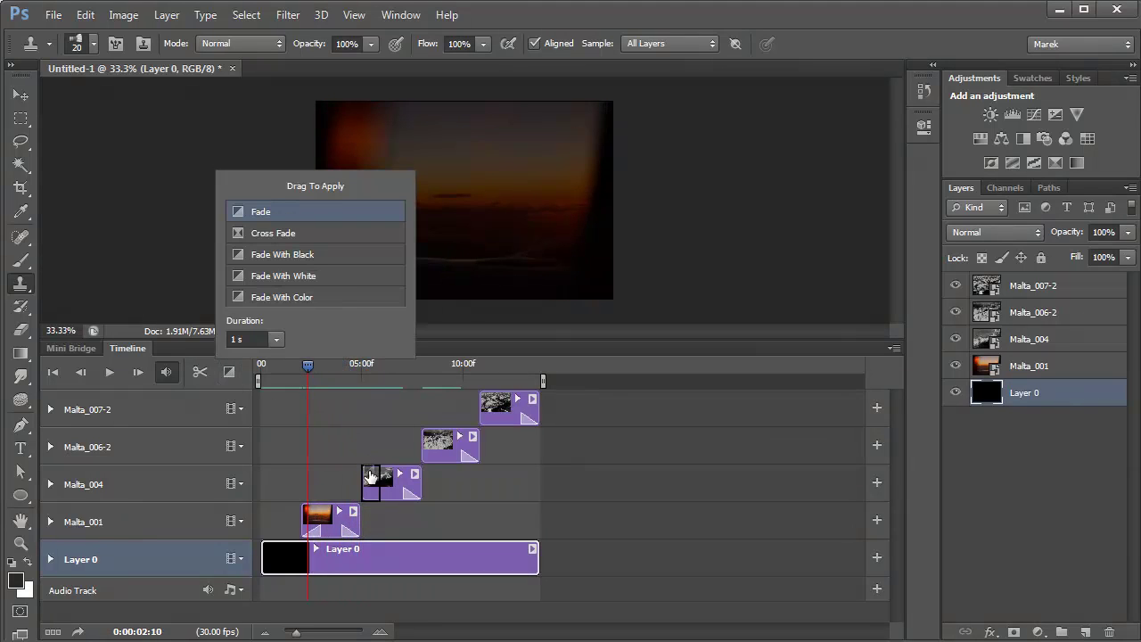
left_click_drag(266, 214, 429, 440)
left_click_drag(434, 323, 486, 406)
left_click(495, 364)
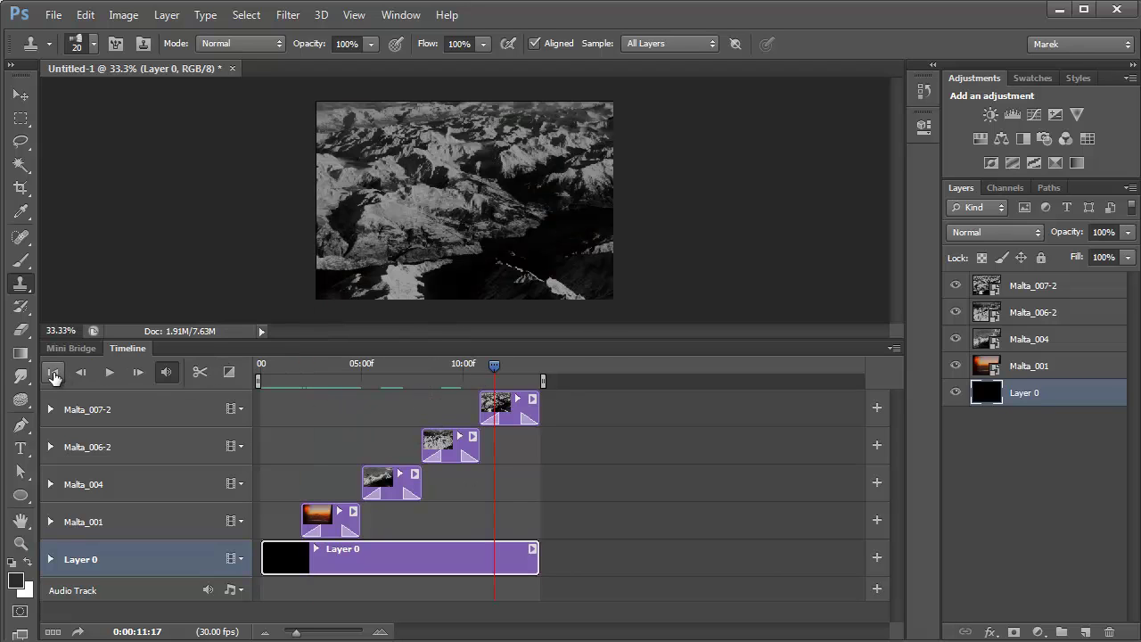
Play the slideshow from the first frame through to its end at about 13 seconds
left_click(52, 371)
left_click(108, 373)
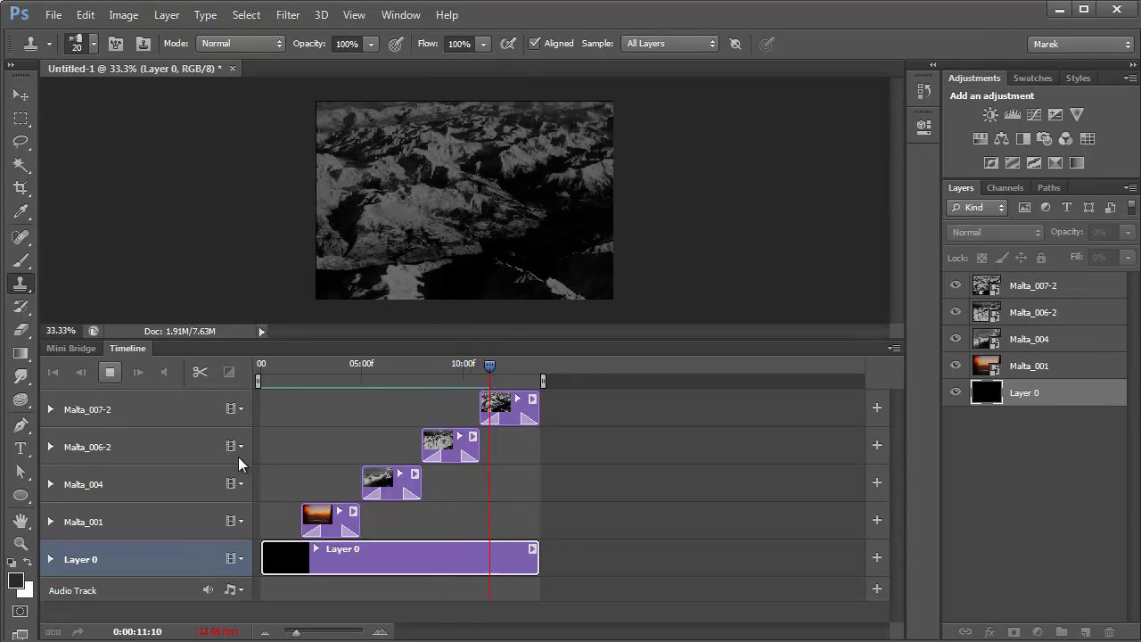
left_click(313, 533)
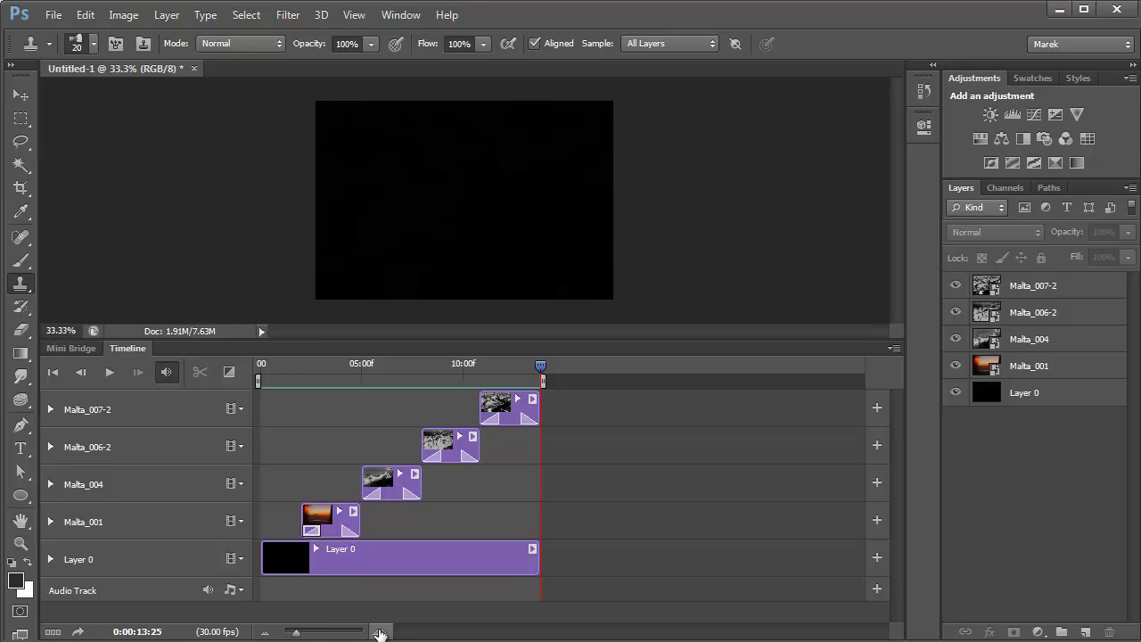
Zoom into the timeline's start and drag Malta_001's fade-in edge to a 01:05 duration
left_click(380, 632)
left_click_drag(562, 632, 352, 626)
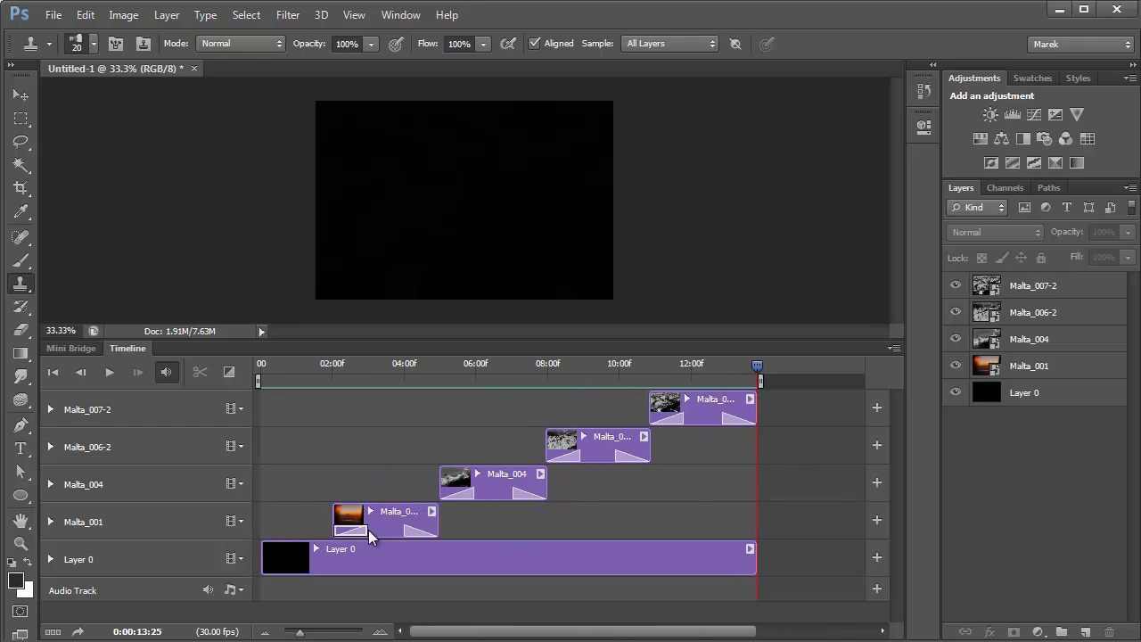
mouse_move(368, 529)
left_mouse_down()
mouse_move(384, 531)
mouse_move(363, 538)
left_mouse_up()
Open the Audio Track's Add Audio dialog and browse to the computer's drives
left_click(241, 590)
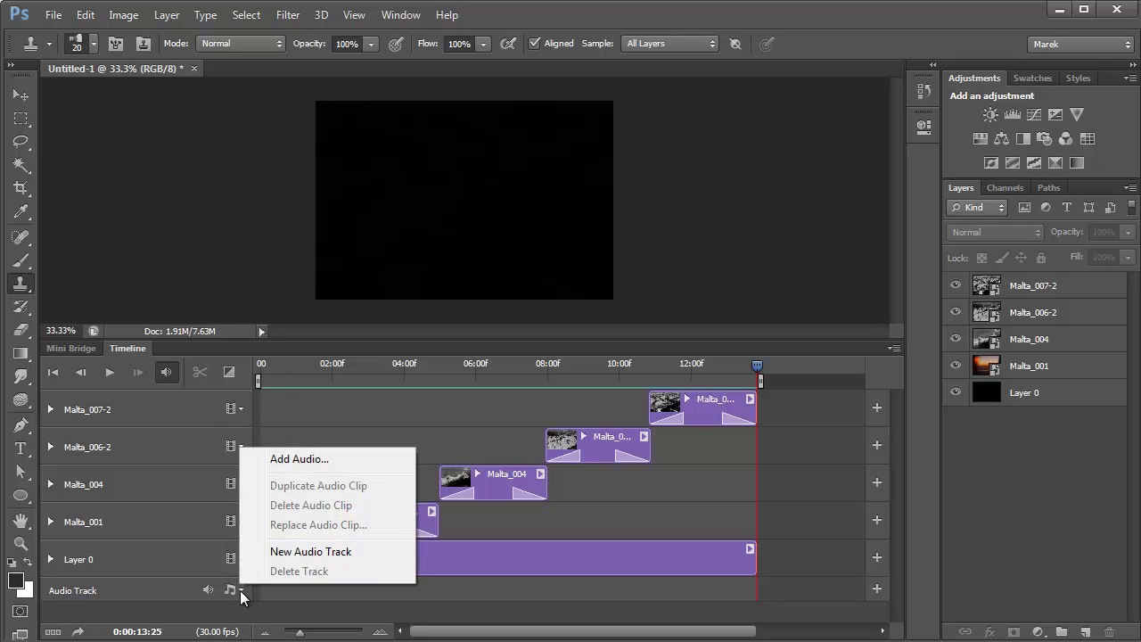
left_click(314, 460)
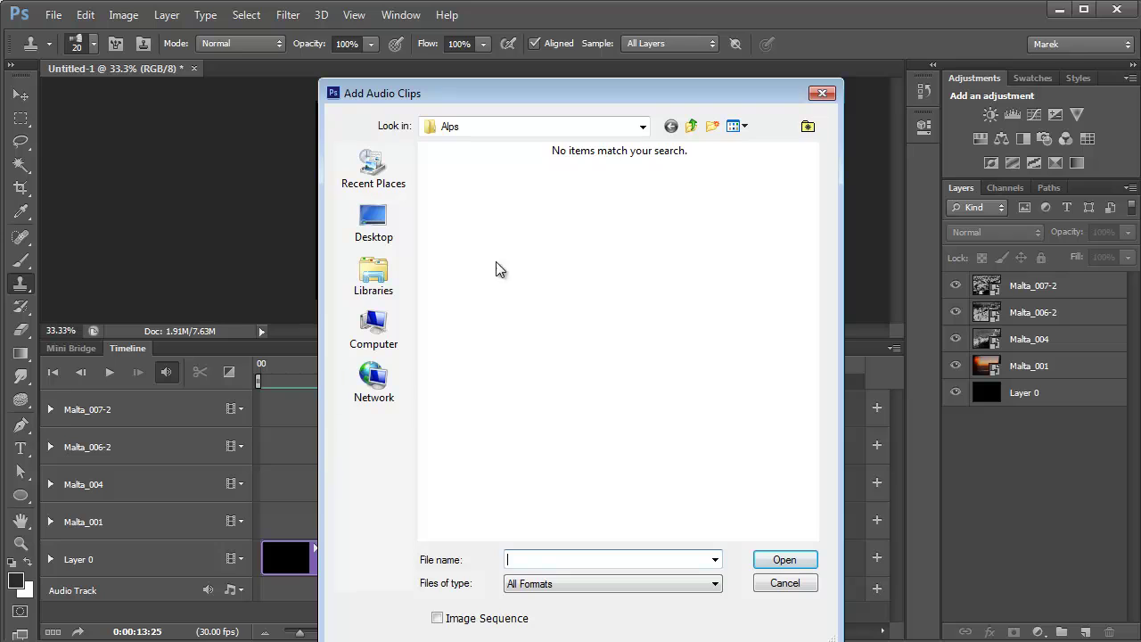
left_click(379, 234)
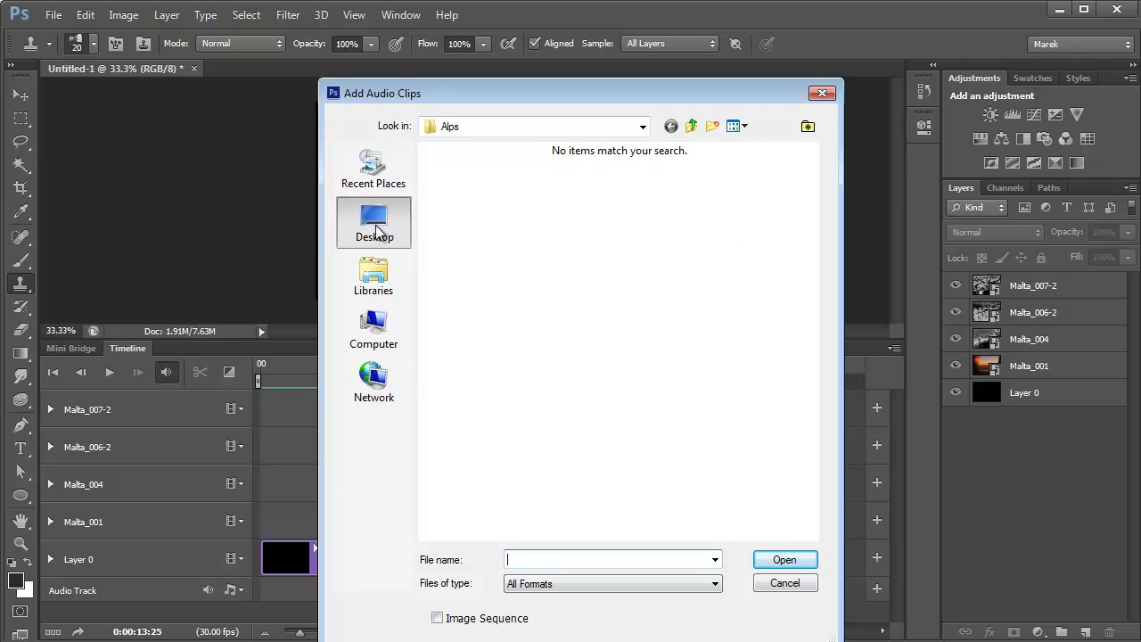
left_click(374, 337)
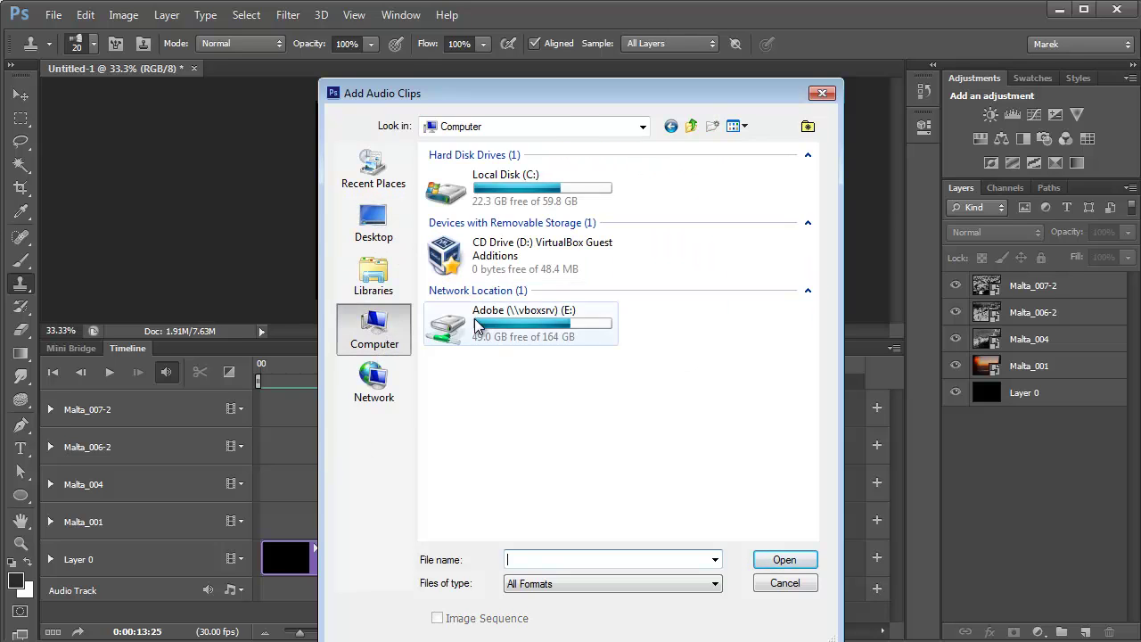
Go to Adobe Courses\Dreamweaver\DW_Lessons\lesson11 - Media\movies and add the timefortea MP3
double_click(450, 323)
double_click(519, 190)
left_click(474, 173)
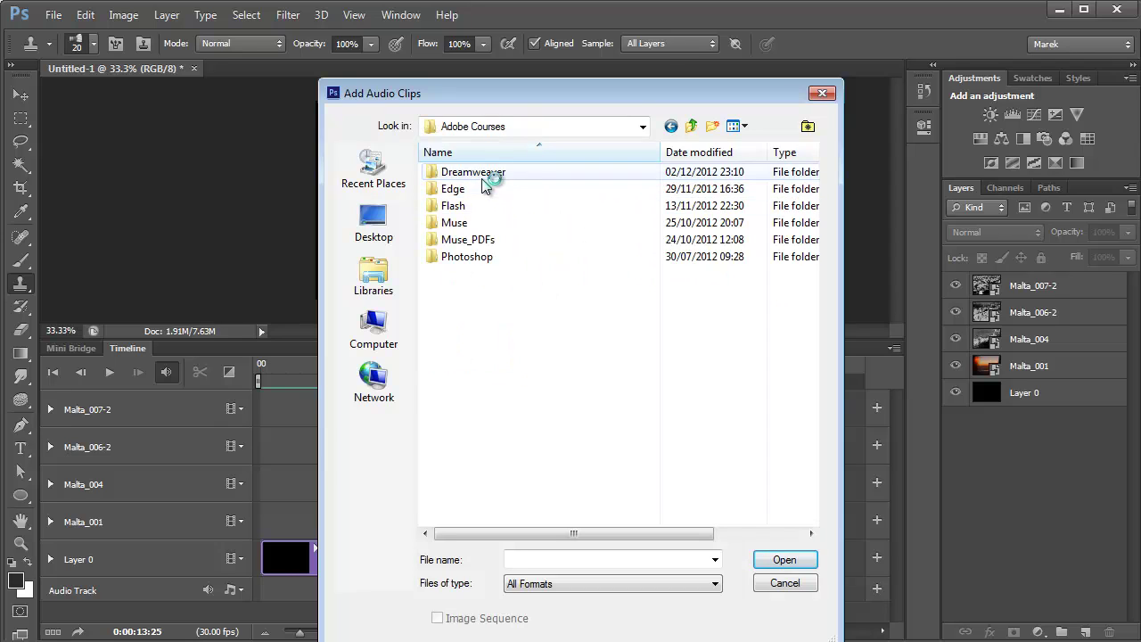
left_click(475, 174)
double_click(427, 173)
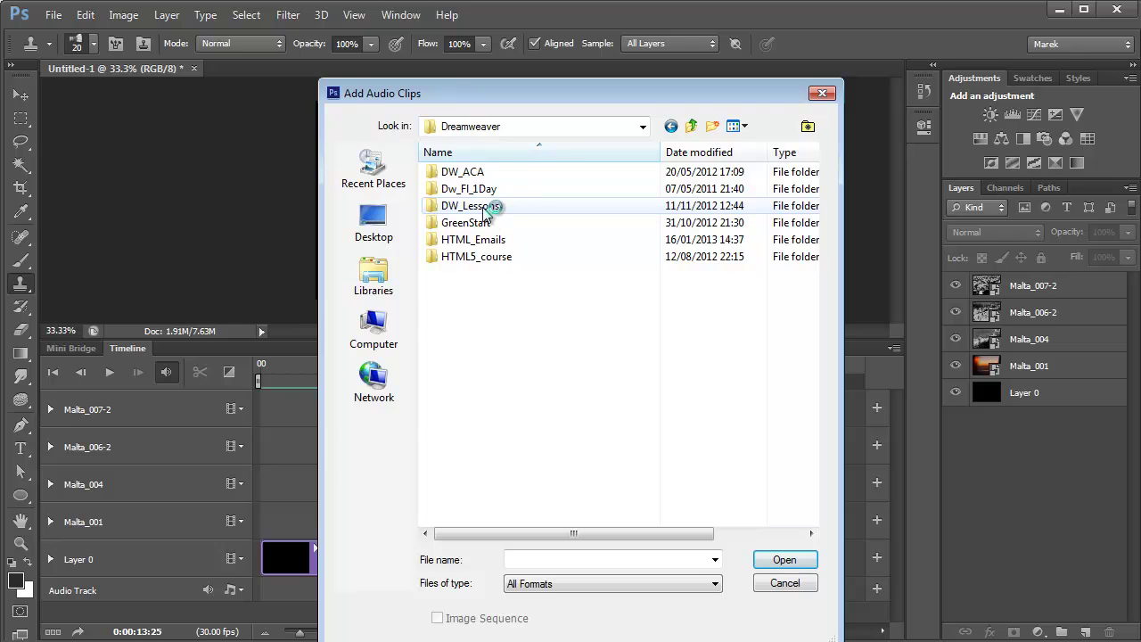
double_click(497, 207)
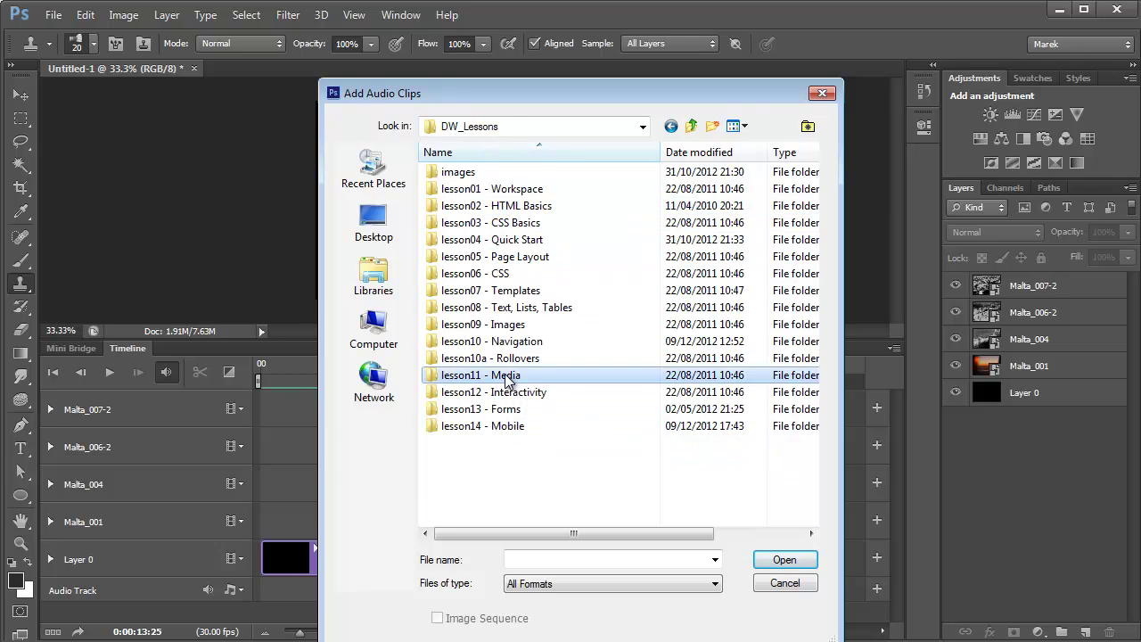
double_click(506, 376)
double_click(470, 223)
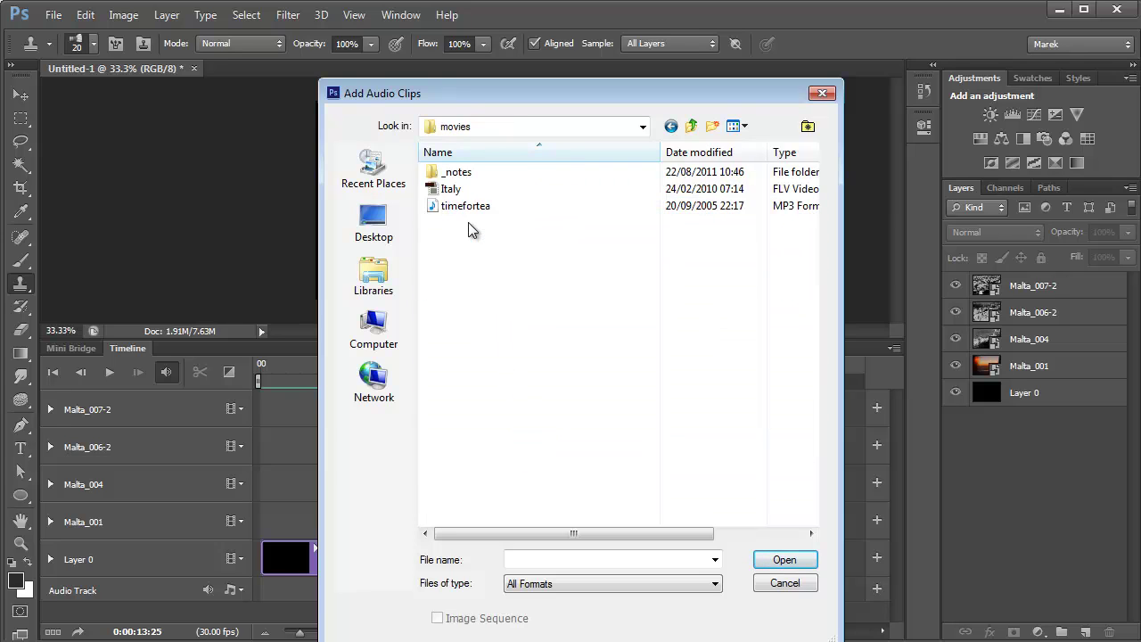
double_click(477, 207)
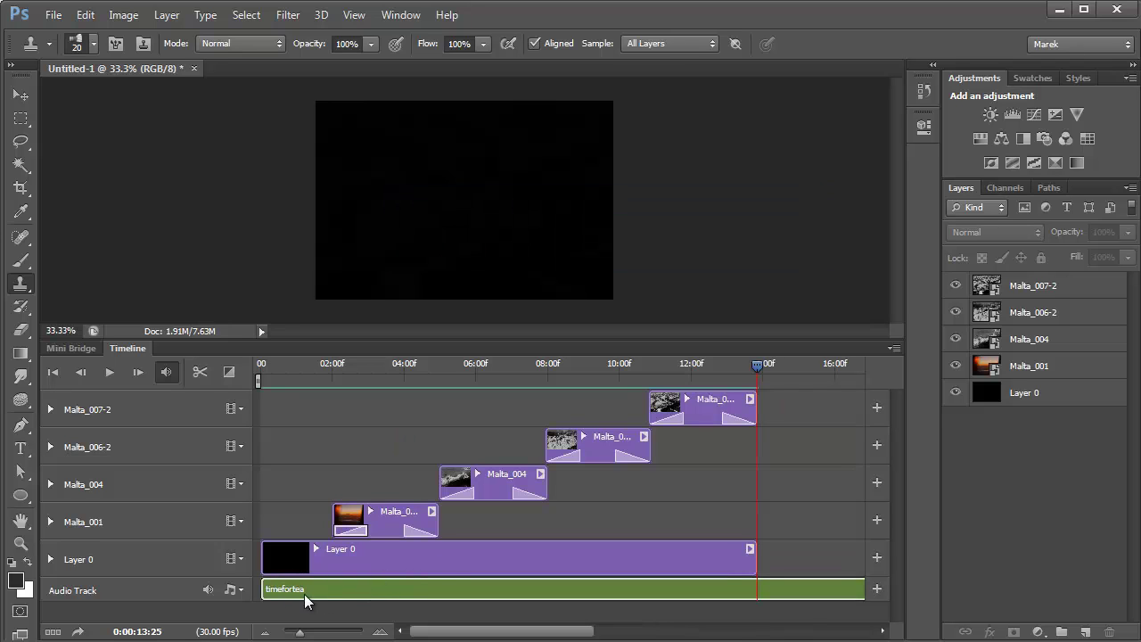
Play the slideshow with music, then trim the timefortea clip to end at about 13:26
left_click(109, 371)
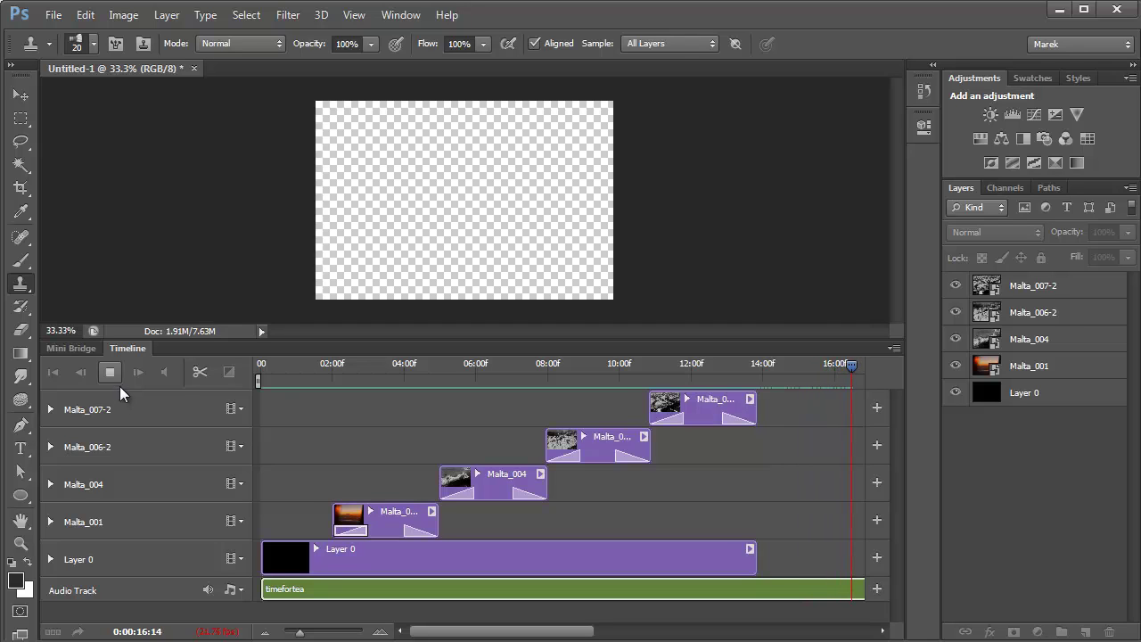
left_click(111, 376)
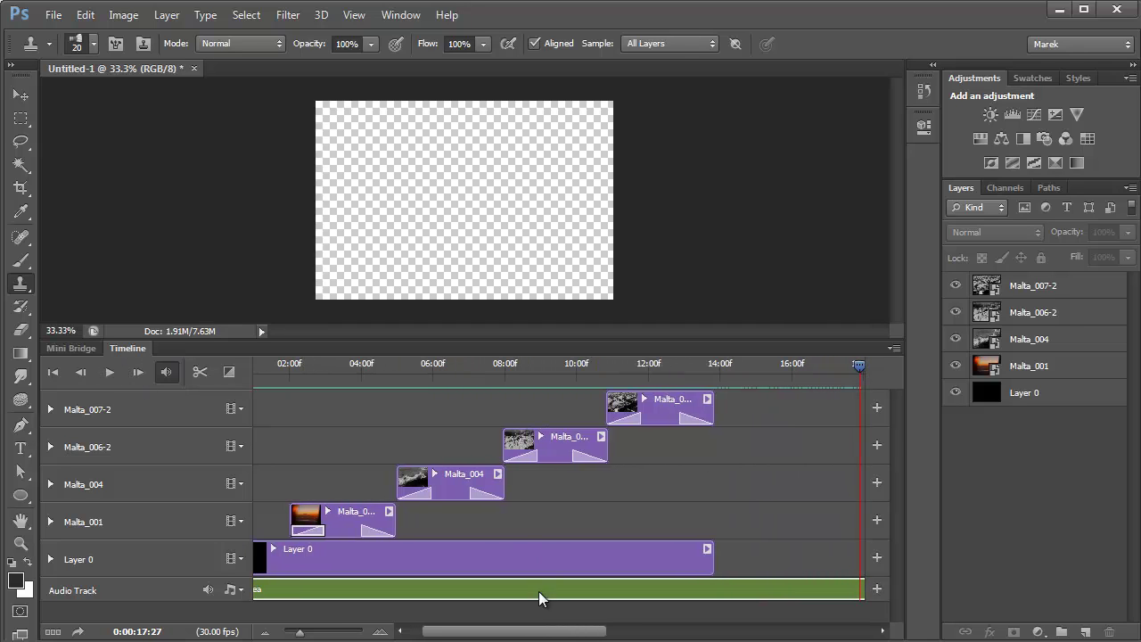
left_click_drag(541, 632, 747, 627)
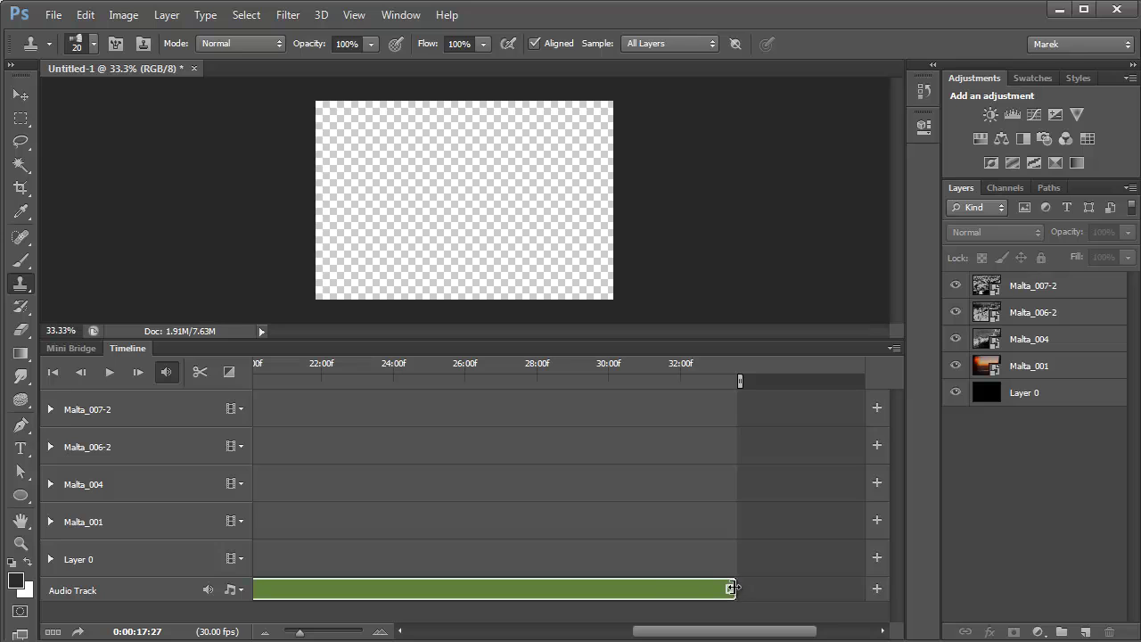
left_click_drag(732, 587, 383, 590)
left_click_drag(588, 637, 471, 636)
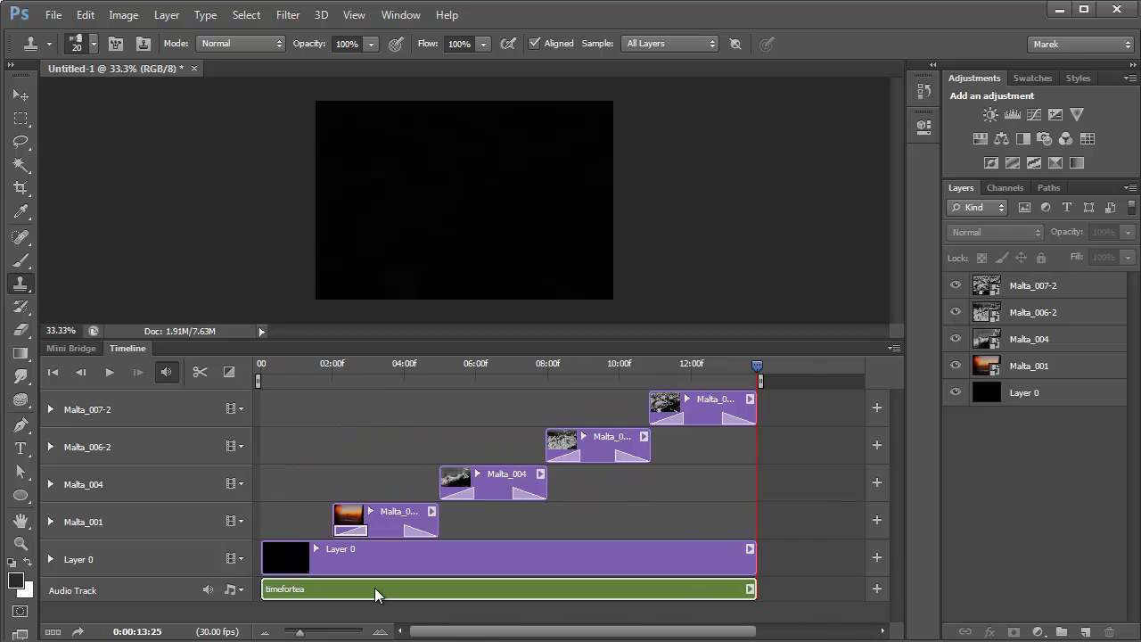
Preview the slideshow's opening from the first frame, then open the Timeline panel menu
left_click(52, 372)
left_click(110, 373)
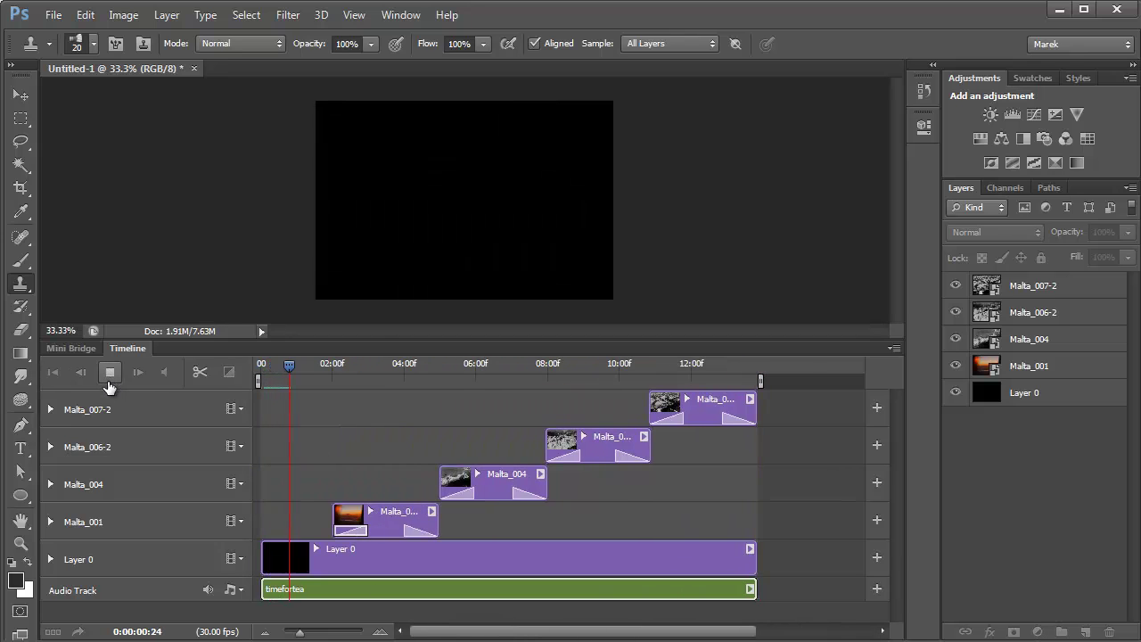
left_click(109, 373)
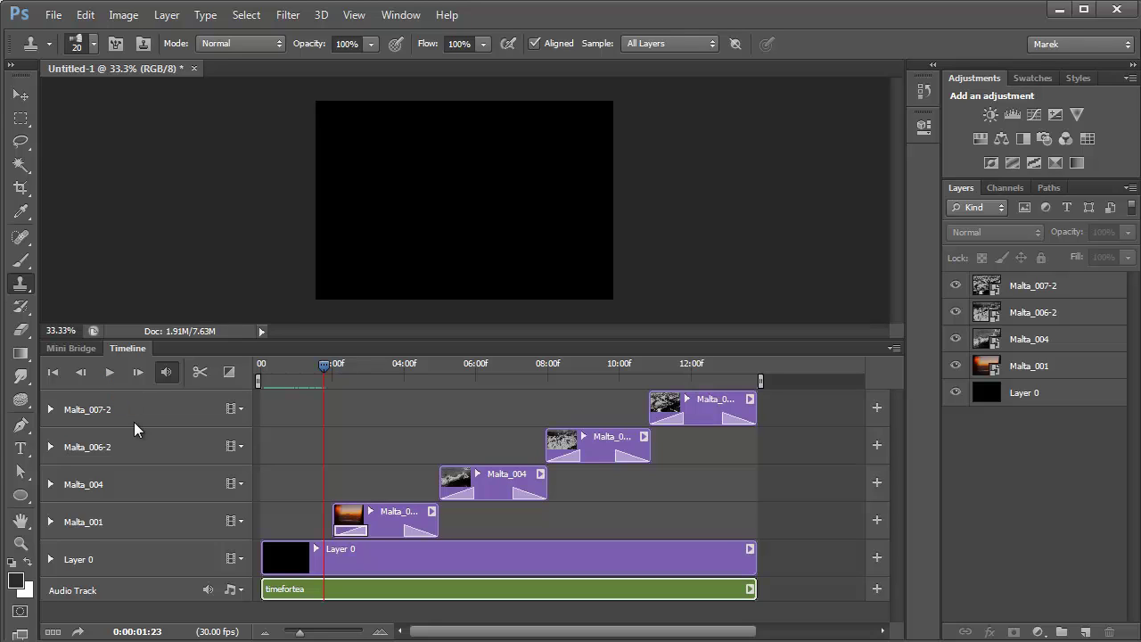
left_click(893, 347)
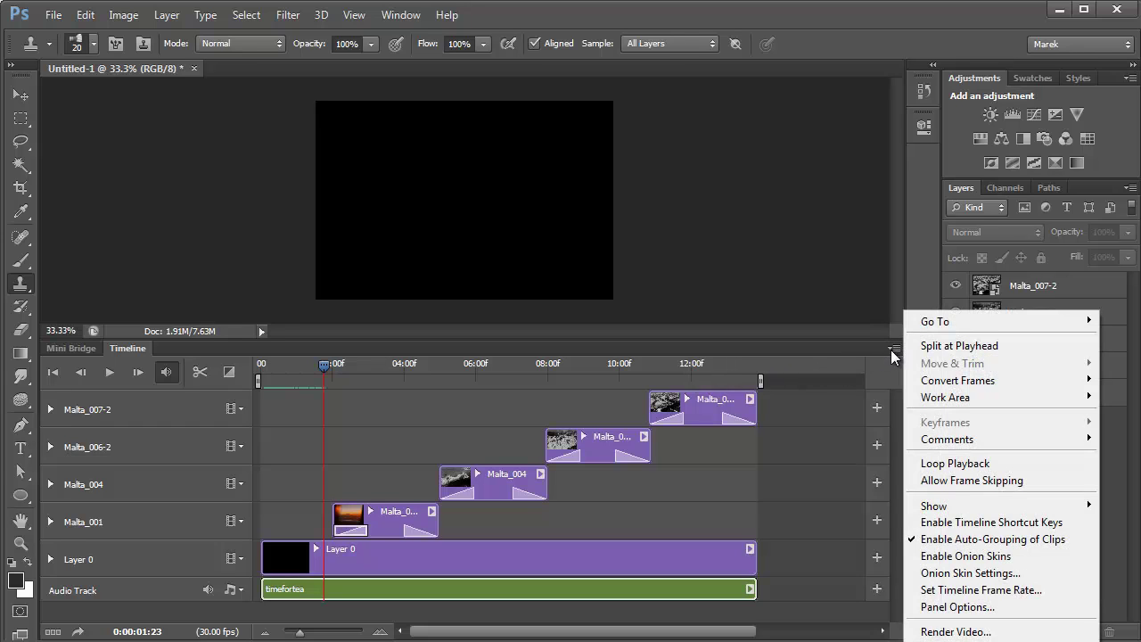
Render Untitled-1.mp4 as H.264 with the Android Phone - 360p Widescreen 29.97 preset
left_click(978, 632)
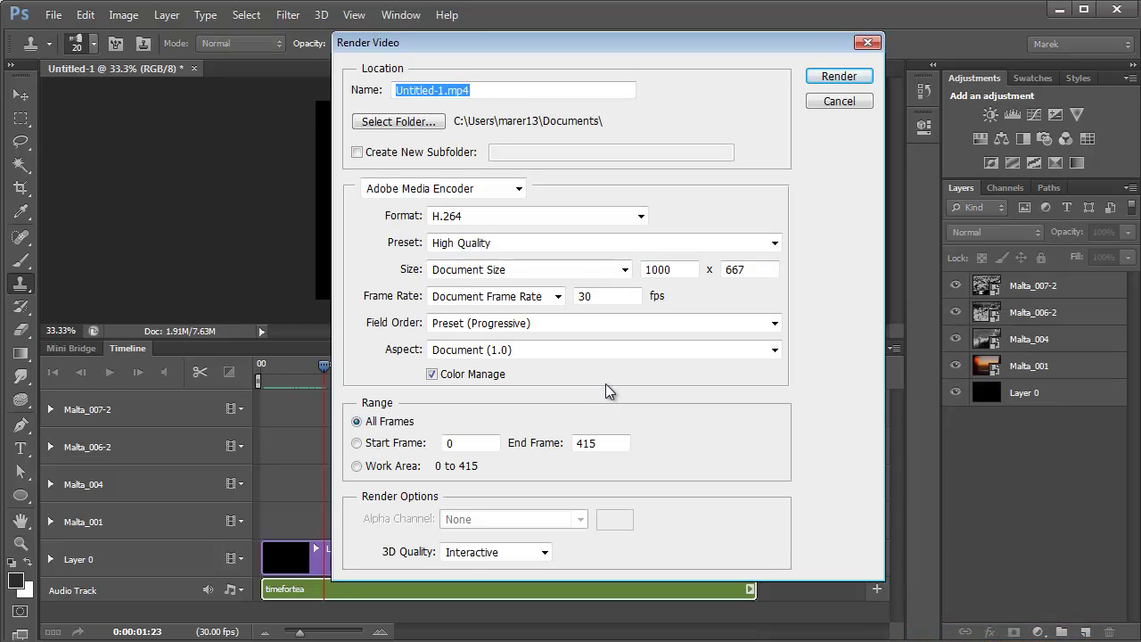
left_click(640, 215)
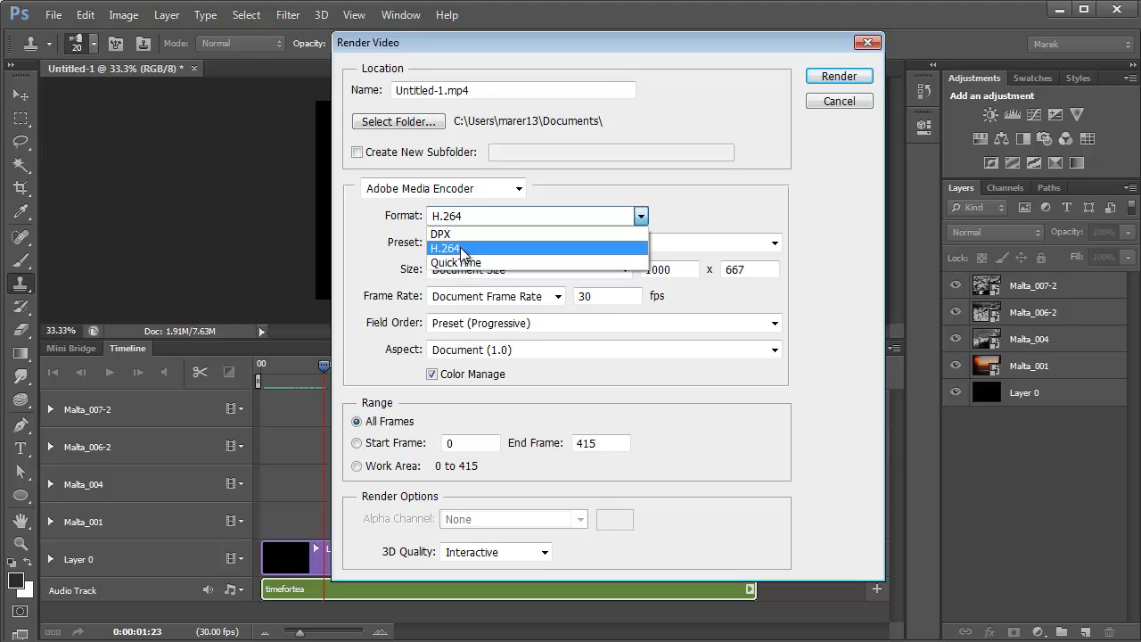
left_click(469, 249)
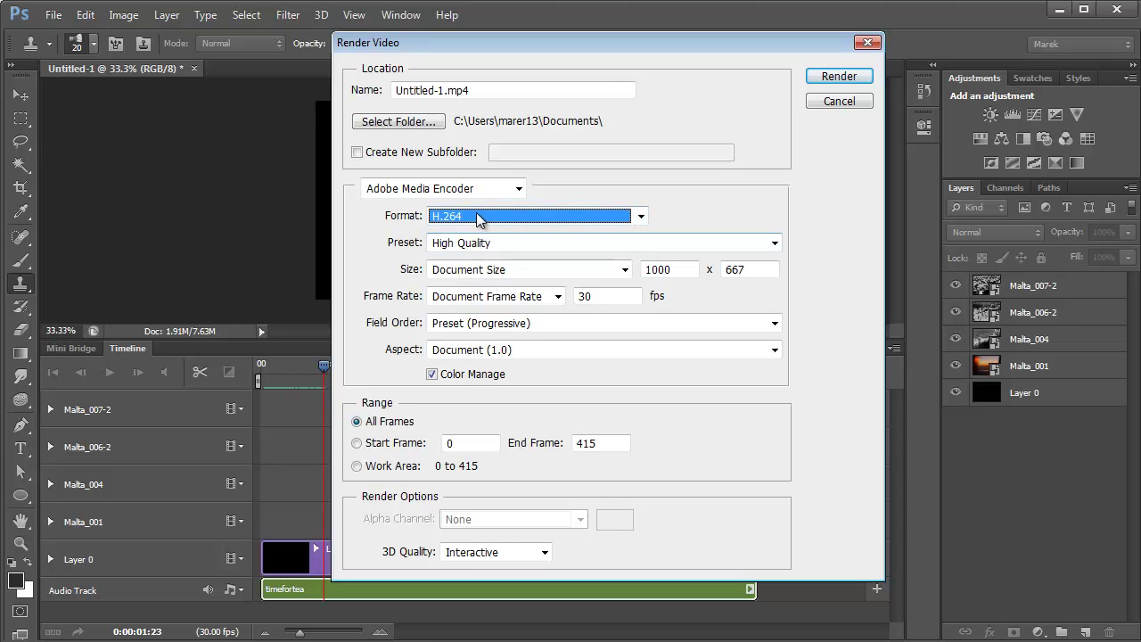
left_click(774, 245)
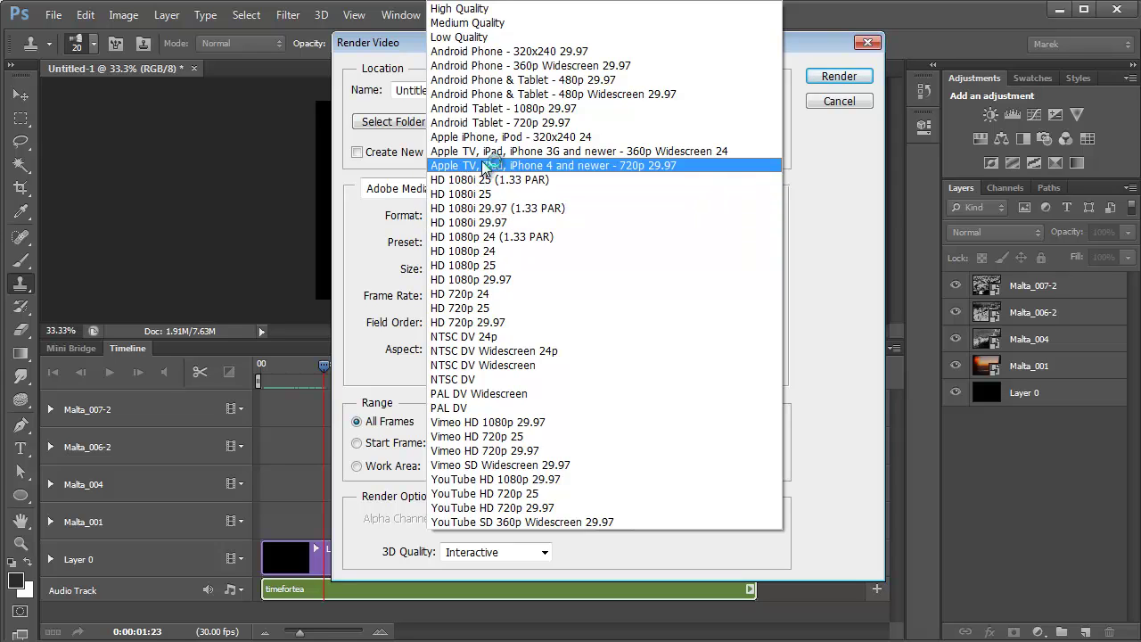
left_click(591, 66)
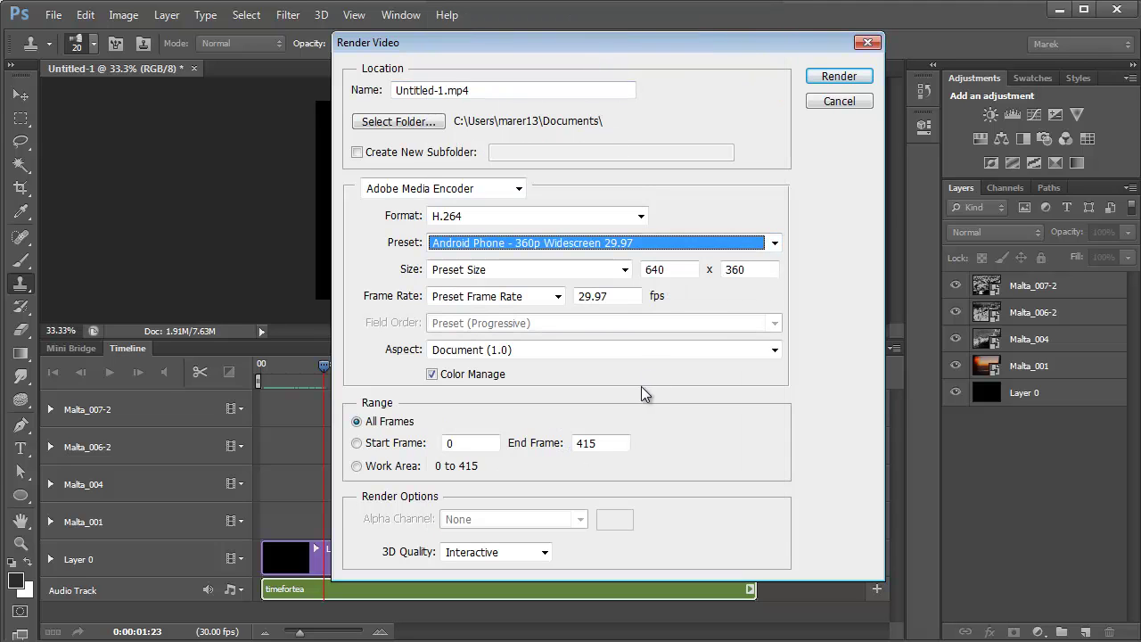
left_click(839, 78)
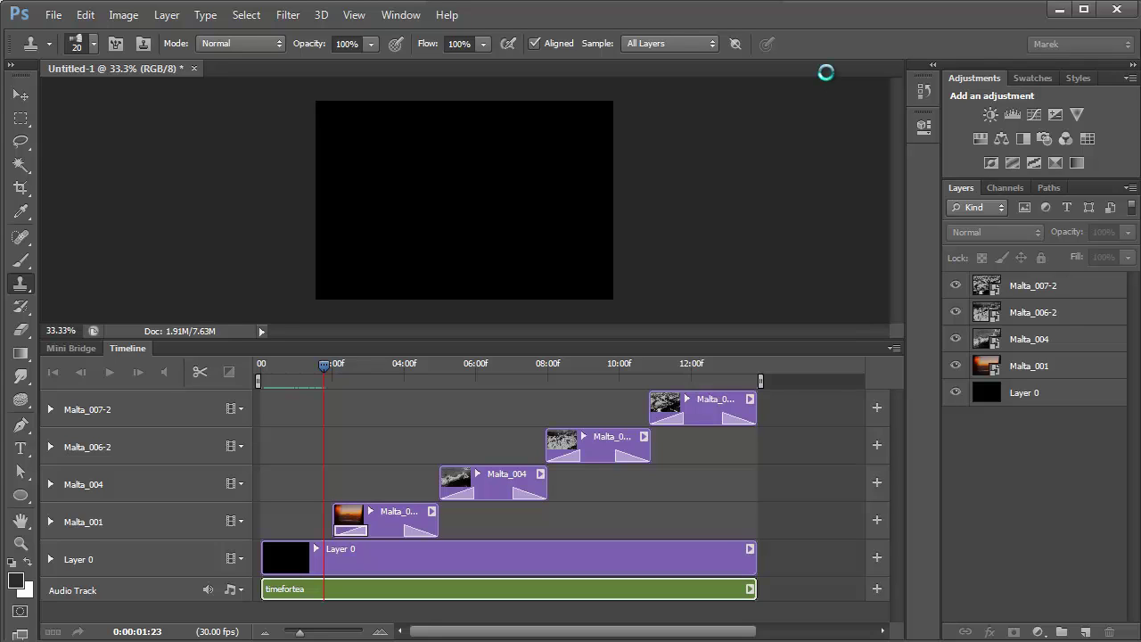